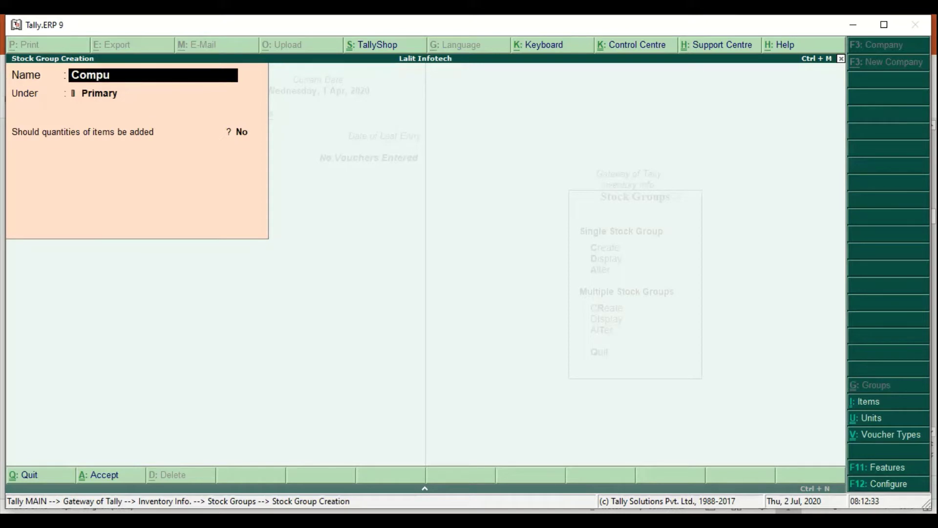
# Step: Name the new stock group Computer Accessories, keep it under Primary without adding item quantities, and save it
pyautogui.write('ories')
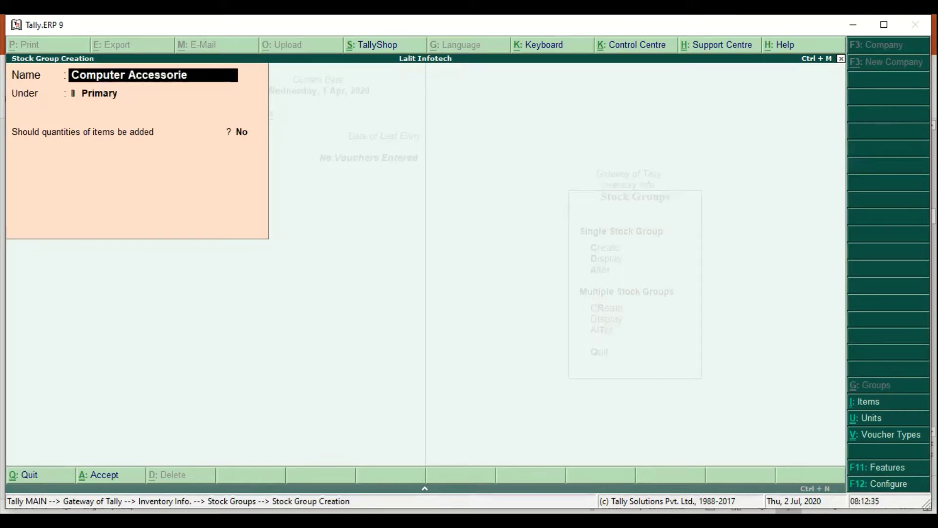
pyautogui.press('Return')
pyautogui.press('Return')
pyautogui.press('Return')
pyautogui.press('Return')
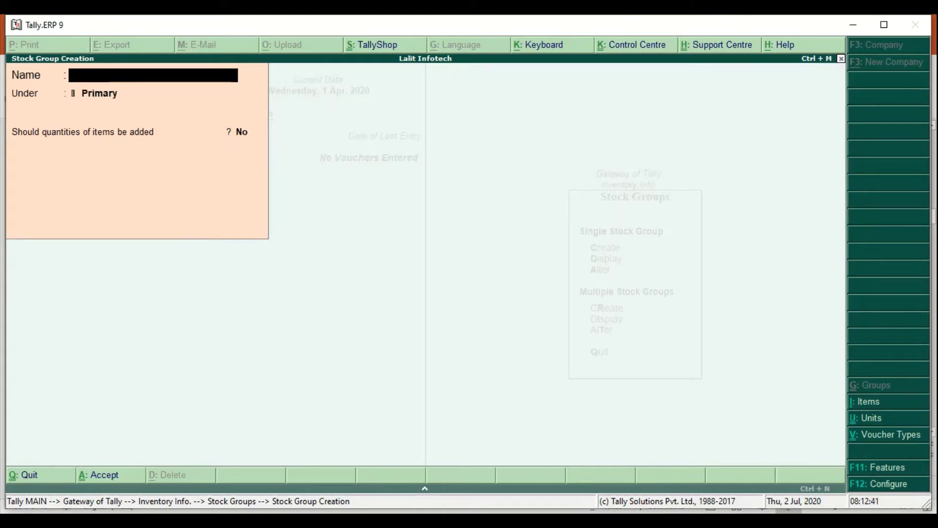
# Step: Create a second stock group named Personal Computer under Primary and leave stock group creation
pyautogui.write('Personal Computer')
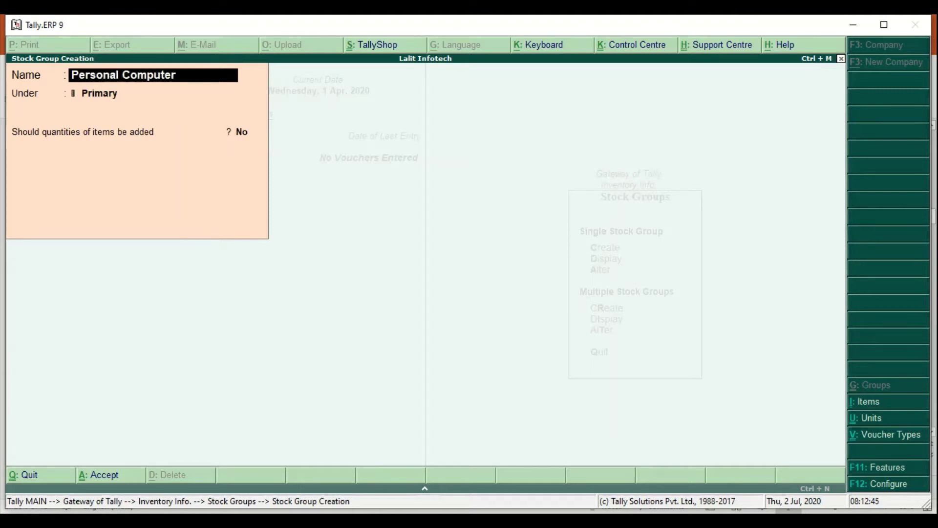
pyautogui.press('Return')
pyautogui.press('Return')
pyautogui.press('Return')
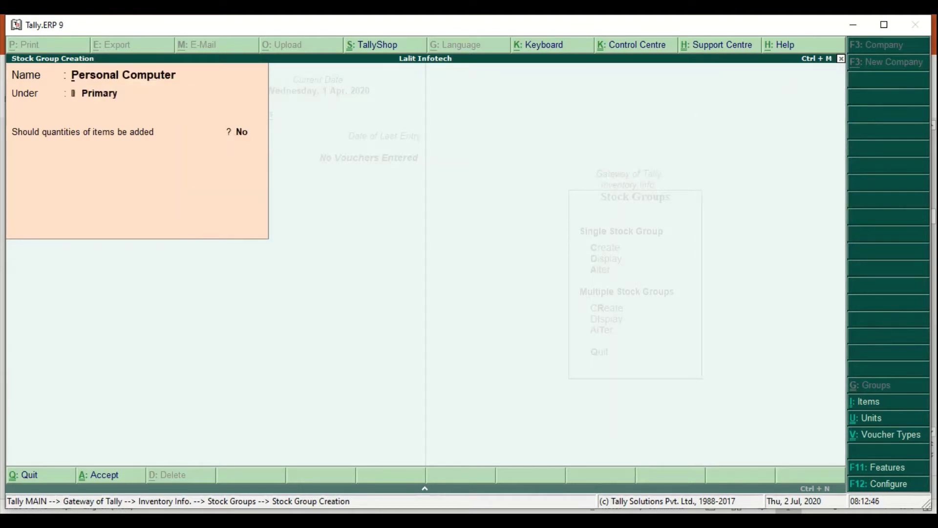
pyautogui.press('Escape')
pyautogui.press('Return')
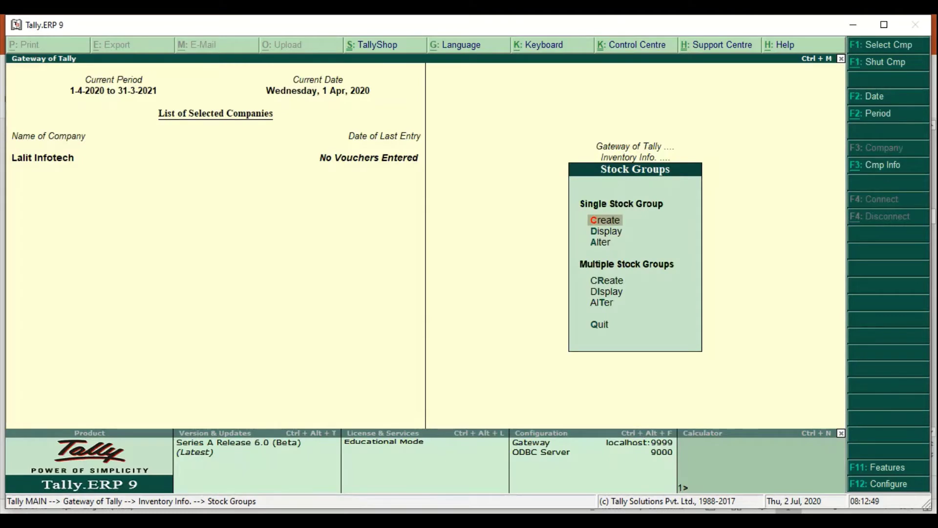
# Step: Create a simple unit of measure with symbol Pc, formal name Piece and 0 decimal places
pyautogui.press('Escape')
pyautogui.press('Down')
pyautogui.press('Down')
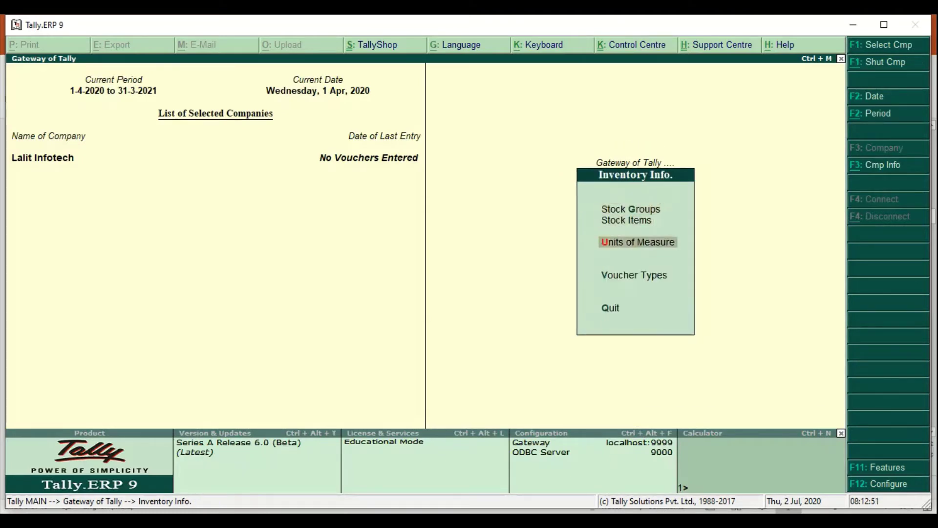
pyautogui.press('Return')
pyautogui.press('Return')
pyautogui.write('Pc')
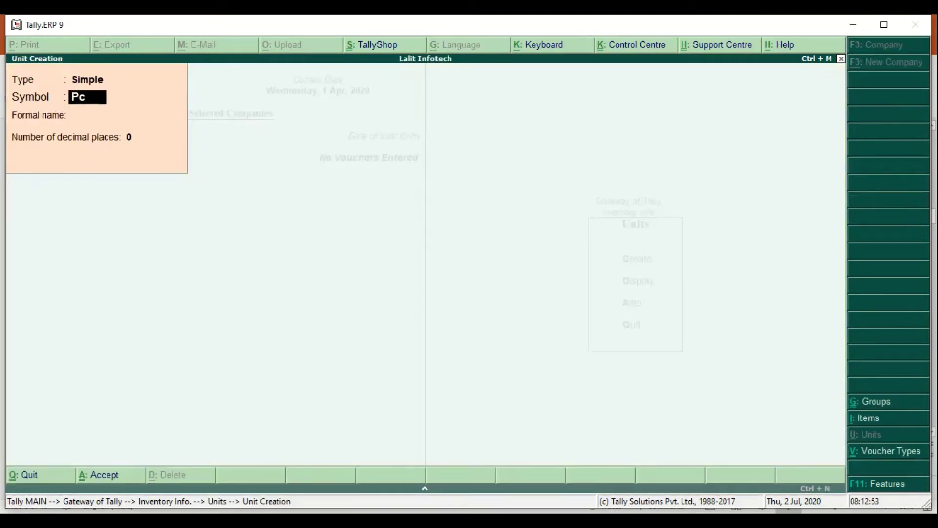
pyautogui.press('Return')
pyautogui.write('Pieces')
pyautogui.press('Return')
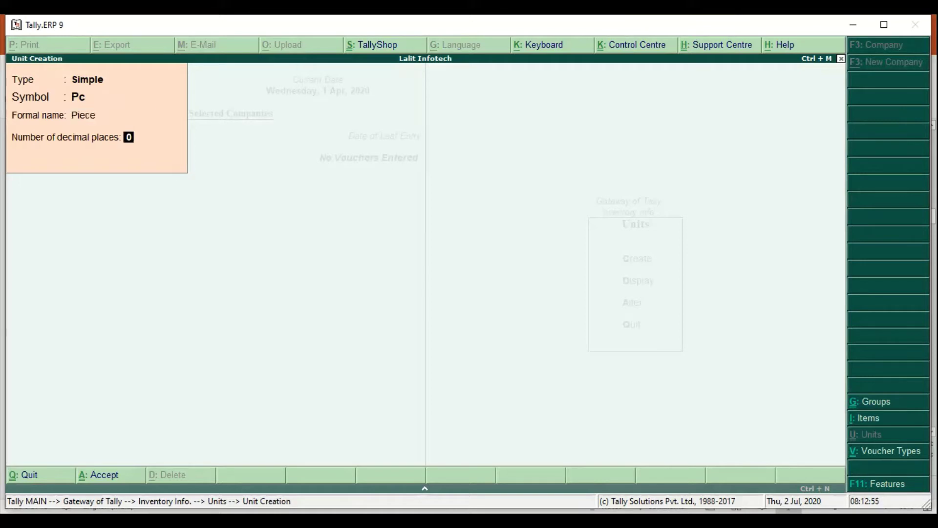
pyautogui.press('Return')
pyautogui.press('Return')
pyautogui.press('Escape')
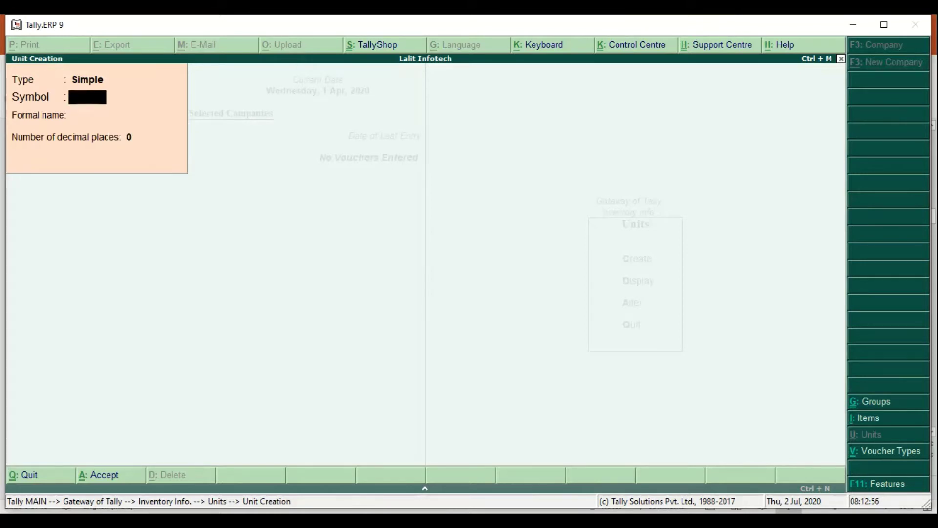
pyautogui.press('y')
pyautogui.press('Escape')
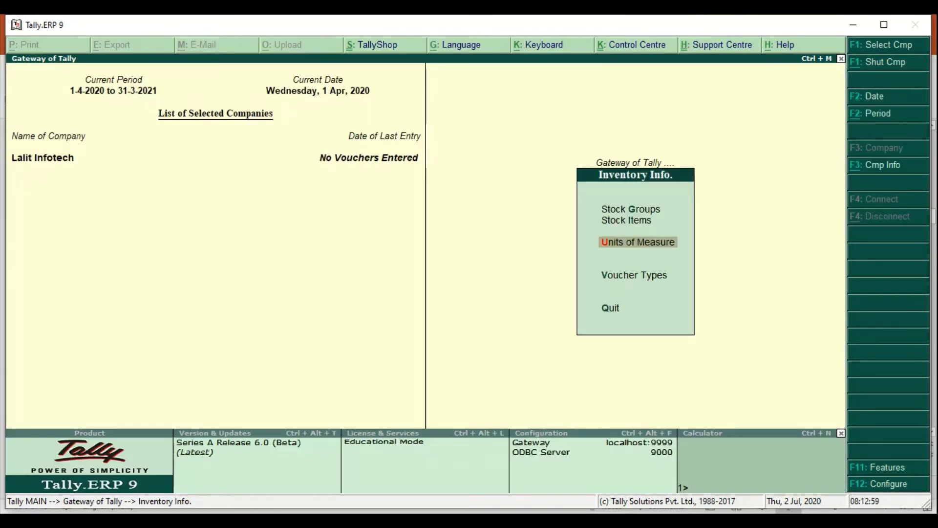
# Step: Start a single stock item named Monitor under Computer Accessories with unit Pc, without components or standard rates
pyautogui.press('Up')
pyautogui.press('Return')
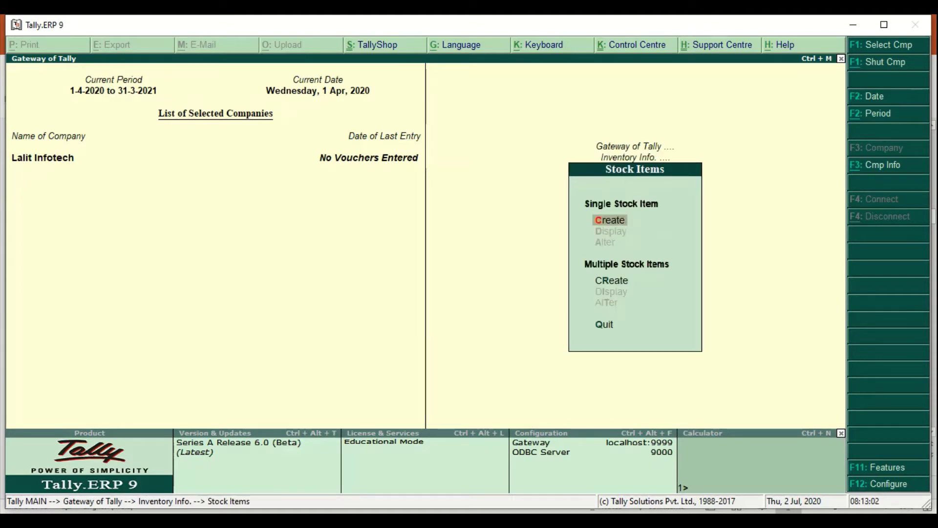
pyautogui.press('Return')
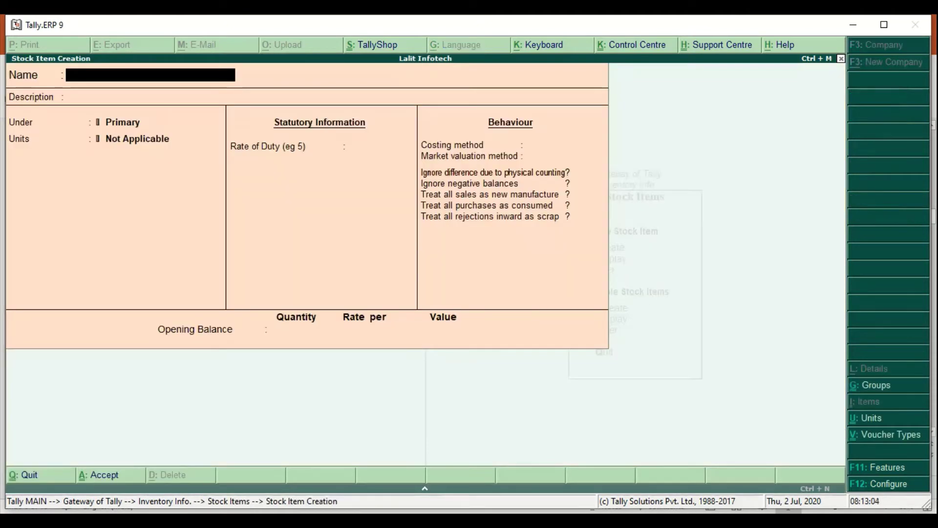
pyautogui.press('Escape')
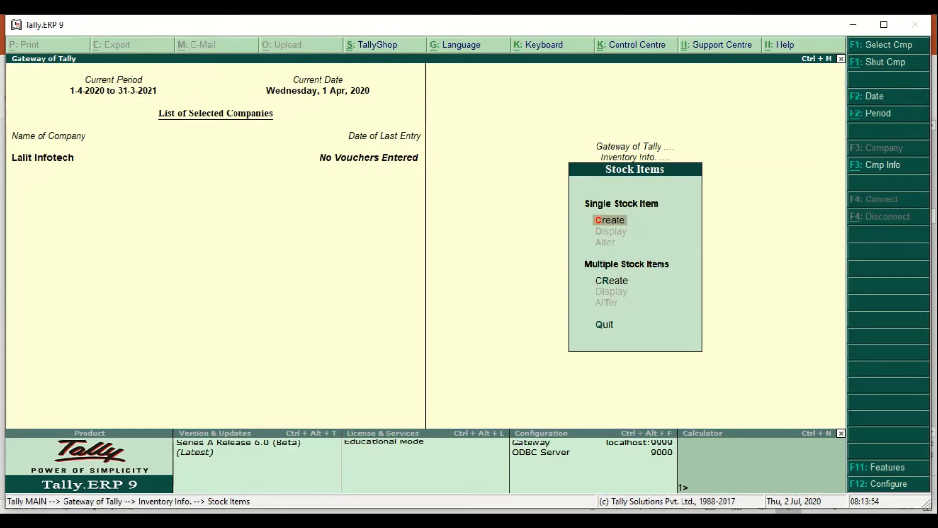
pyautogui.press('Return')
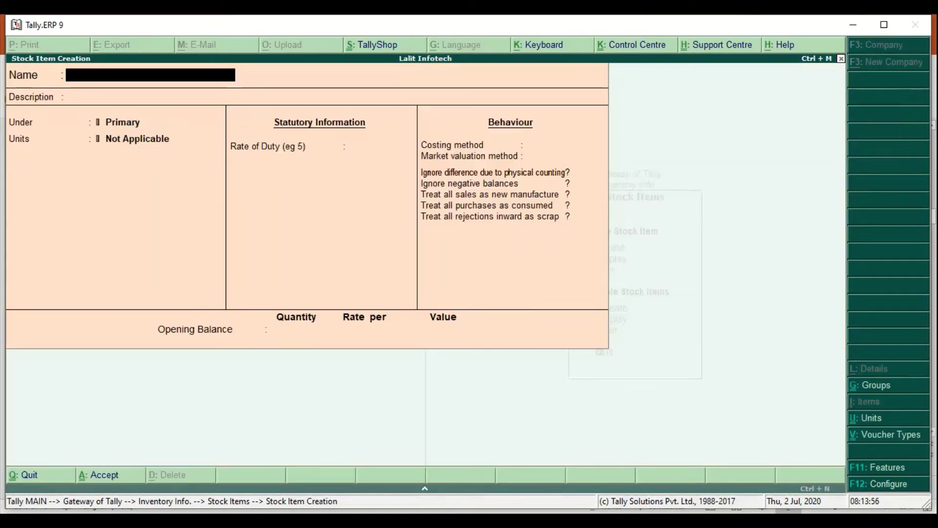
pyautogui.write('Monitor')
pyautogui.press('Return')
pyautogui.press('Return')
pyautogui.press('Down')
pyautogui.press('Return')
pyautogui.press('Down')
pyautogui.press('Return')
pyautogui.press('Return')
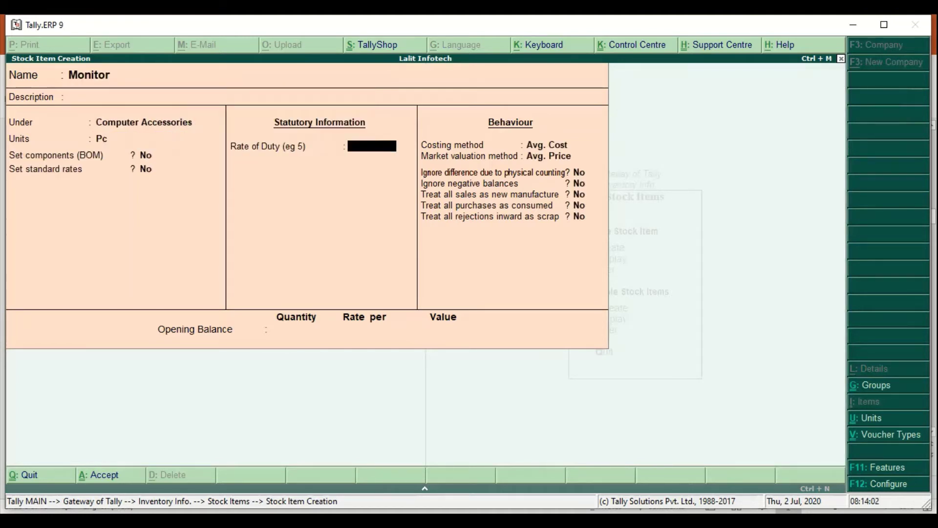
# Step: Keep the Monitor item's default duty, costing and behaviour settings and save it without an opening balance
pyautogui.press('Return')
pyautogui.press('Return')
pyautogui.press('Return')
pyautogui.press('Return')
pyautogui.press('Return')
pyautogui.press('Return')
pyautogui.press('Return')
pyautogui.press('Return')
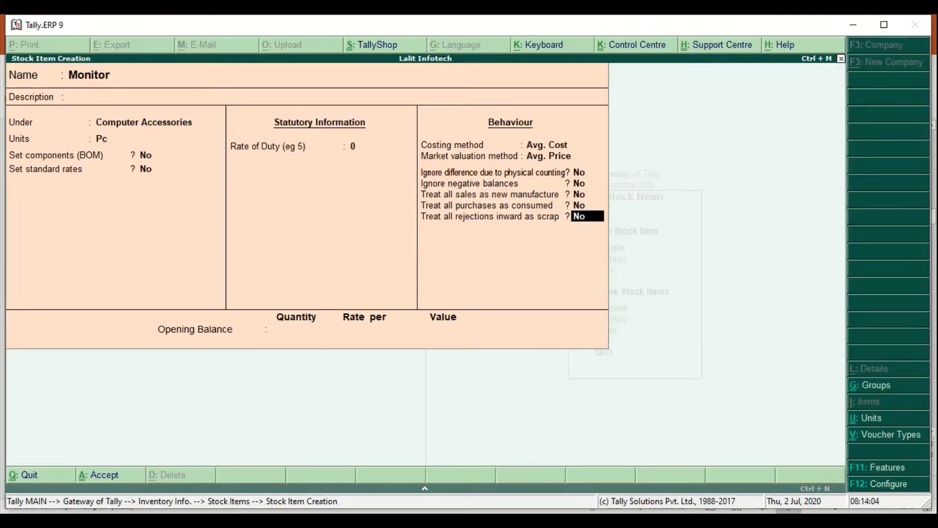
pyautogui.press('Return')
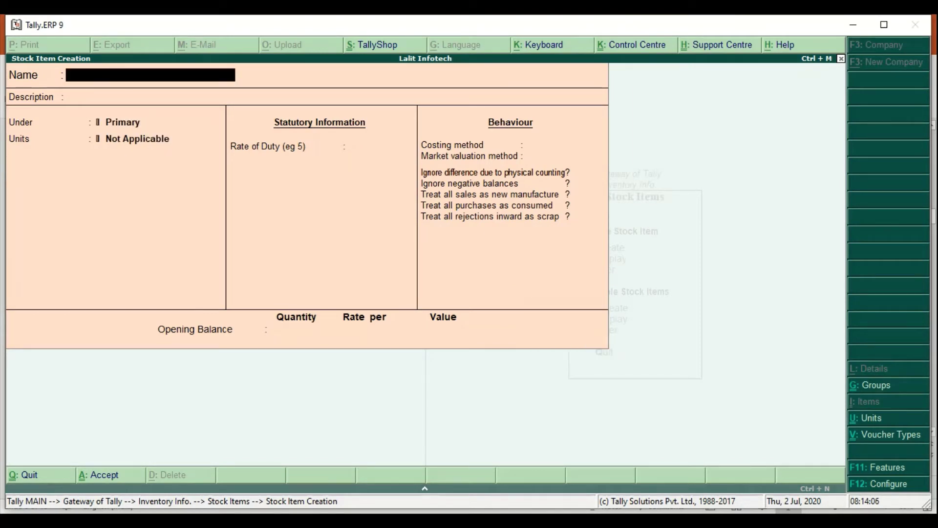
# Step: Create the stock item Motherboard under Computer Accessories with unit Pc and default settings
pyautogui.write('Motherboard')
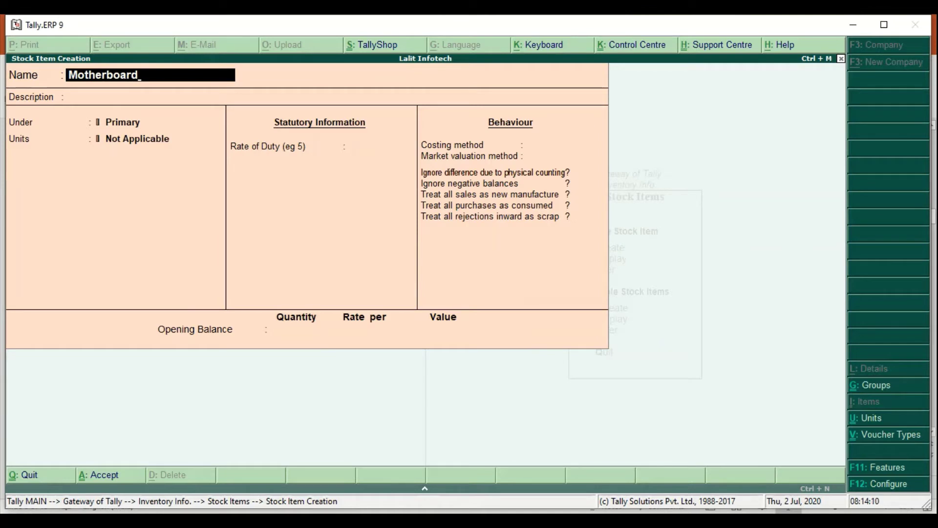
pyautogui.press('Return')
pyautogui.press('Return')
pyautogui.press('Down')
pyautogui.press('Return')
pyautogui.press('Down')
pyautogui.press('Return')
pyautogui.press('Return')
pyautogui.press('Return')
pyautogui.press('Return')
pyautogui.press('Return')
pyautogui.press('Return')
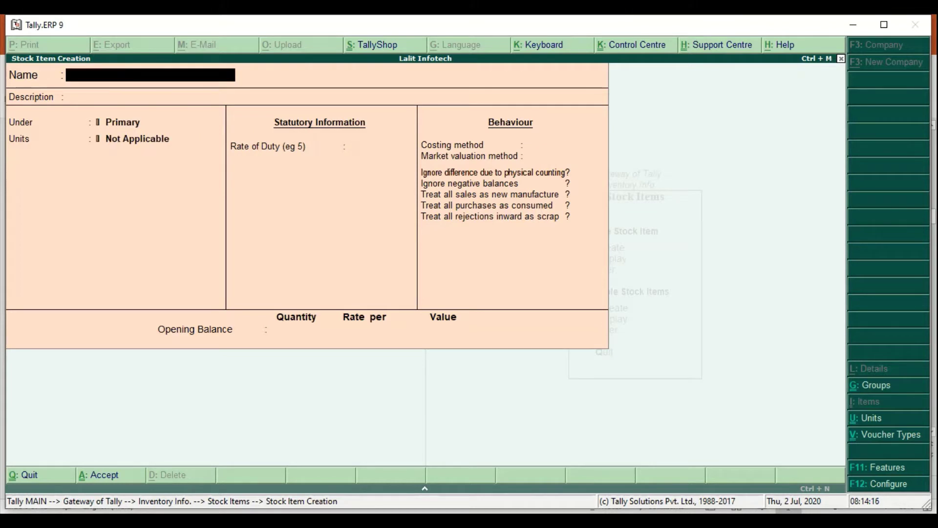
# Step: Create the stock item Processor under Computer Accessories with unit Pc, keeping the default duty and behaviour settings
pyautogui.write('Processor')
pyautogui.press('Return')
pyautogui.press('Down')
pyautogui.press('Return')
pyautogui.write('Pc')
pyautogui.press('Return')
pyautogui.press('Return')
pyautogui.press('Return')
pyautogui.press('Return')
pyautogui.press('Return')
pyautogui.press('Return')
pyautogui.press('Return')
pyautogui.press('Return')
pyautogui.press('Return')
pyautogui.press('Return')
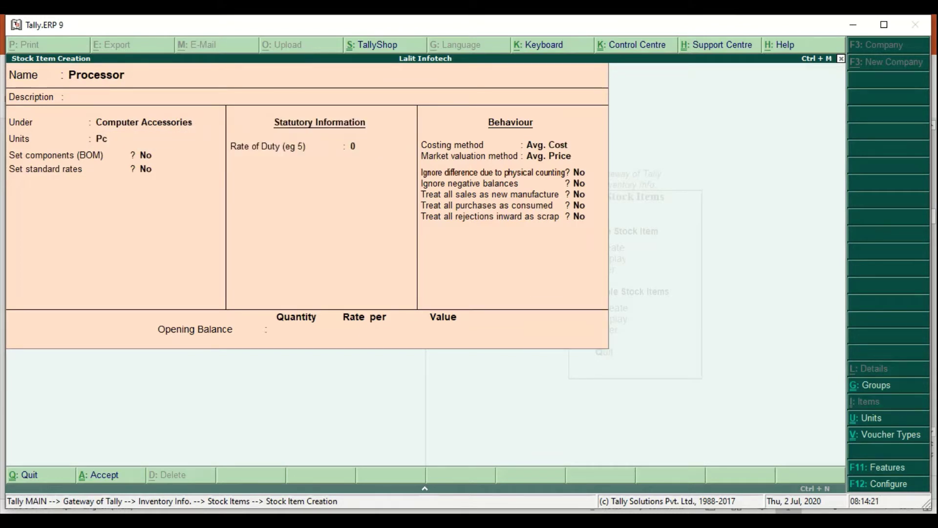
pyautogui.hotkey('ctrl', 'a')
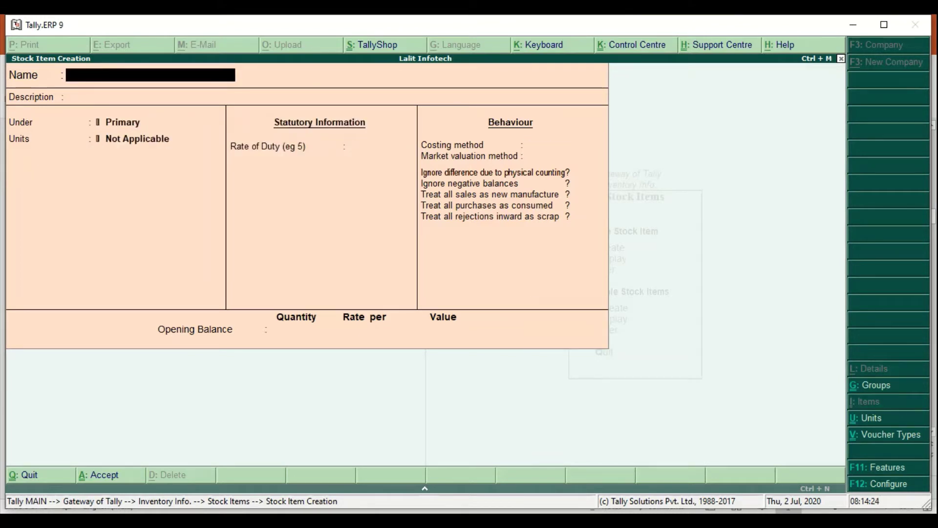
# Step: Create the stock item RAM under Computer Accessories with unit Pc and default settings
pyautogui.write('RAM')
pyautogui.press('Return')
pyautogui.press('Return')
pyautogui.press('Down')
pyautogui.press('Return')
pyautogui.press('Down')
pyautogui.press('Return')
pyautogui.press('Return')
pyautogui.press('Return')
pyautogui.press('Return')
pyautogui.press('Return')
# Step: Create the stock item HDD under Computer Accessories with unit Pc and default settings
pyautogui.write('HDD')
pyautogui.press('Return')
pyautogui.press('Return')
pyautogui.press('Down')
pyautogui.press('Return')
pyautogui.press('Down')
pyautogui.press('Return')
pyautogui.press('Return')
pyautogui.press('Return')
pyautogui.press('Return')
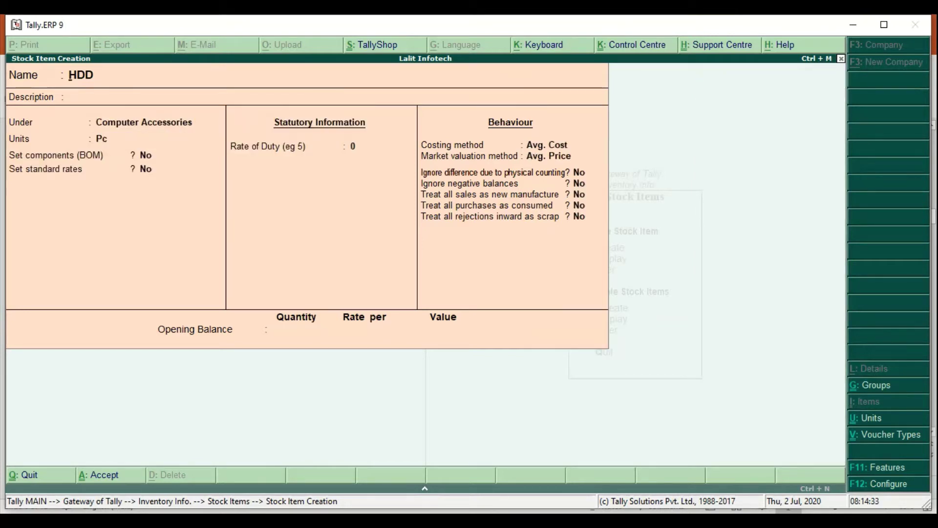
pyautogui.press('Return')
pyautogui.press('Return')
# Step: Create the stock item Cabinet under Computer Accessories with unit Pc, keeping all other settings at their defaults
pyautogui.write('Cabint')
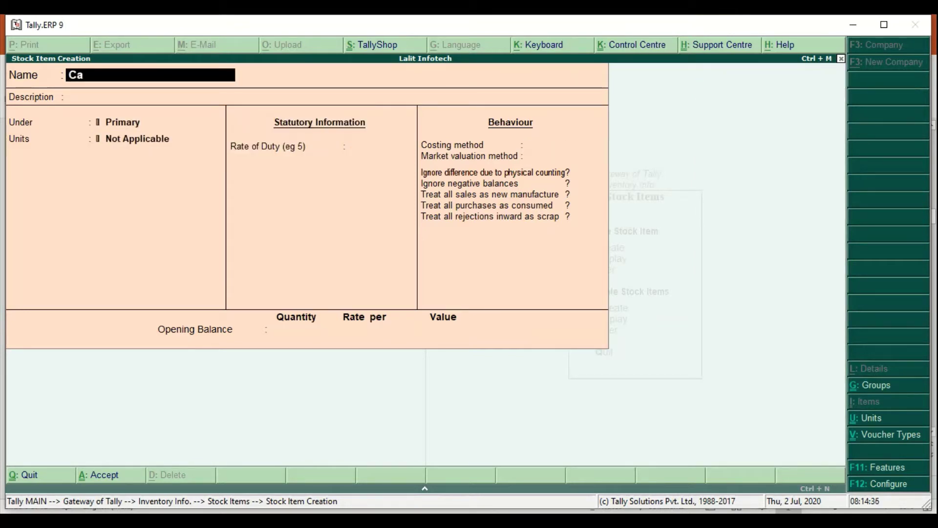
pyautogui.press('BackSpace')
pyautogui.write('er')
pyautogui.press('BackSpace')
pyautogui.write('t')
pyautogui.press('Return')
pyautogui.press('Return')
pyautogui.press('Down')
pyautogui.press('Return')
pyautogui.press('Down')
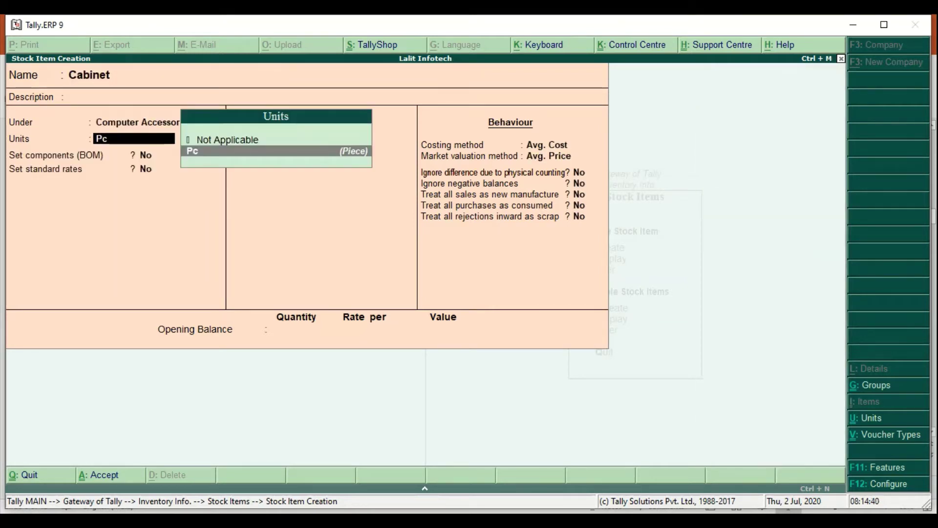
pyautogui.press('Return')
pyautogui.press('Return')
pyautogui.press('Return')
pyautogui.press('Return')
pyautogui.press('Return')
pyautogui.press('Return')
pyautogui.press('Return')
pyautogui.press('Return')
pyautogui.press('Return')
pyautogui.press('Return')
pyautogui.press('Return')
pyautogui.press('Return')
pyautogui.press('Return')
# Step: Create the stock item Keyboard under Computer Accessories with unit Pc, keeping all other settings at their defaults
pyautogui.write('Keyboard')
pyautogui.press('Return')
pyautogui.press('Return')
pyautogui.press('Down')
pyautogui.press('Return')
pyautogui.press('Down')
pyautogui.press('Return')
pyautogui.press('Return')
pyautogui.press('Return')
pyautogui.press('Return')
pyautogui.press('Return')
pyautogui.press('Return')
pyautogui.press('Return')
pyautogui.press('Return')
pyautogui.press('Return')
pyautogui.press('Return')
pyautogui.press('Return')
pyautogui.press('Return')
pyautogui.press('Return')
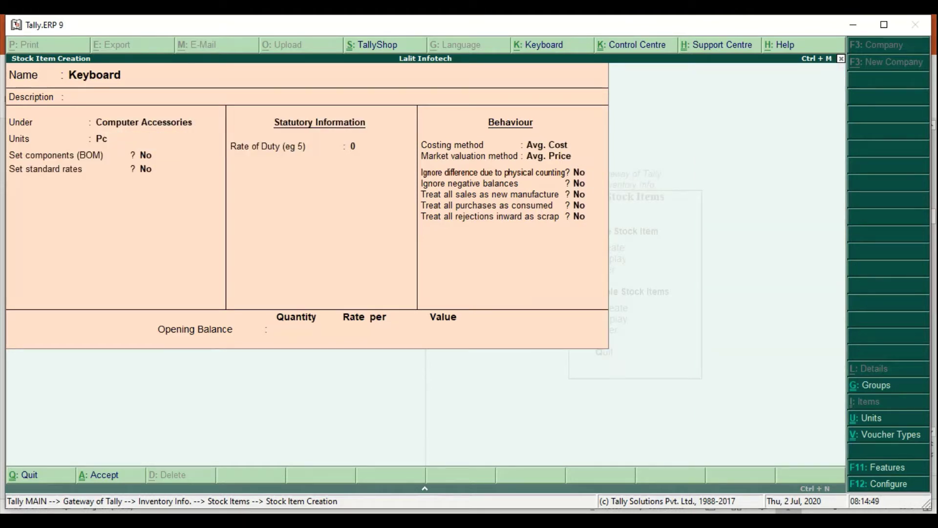
# Step: Create the stock item Mouse under Computer Accessories with unit Pc and default settings
pyautogui.write('Mouse')
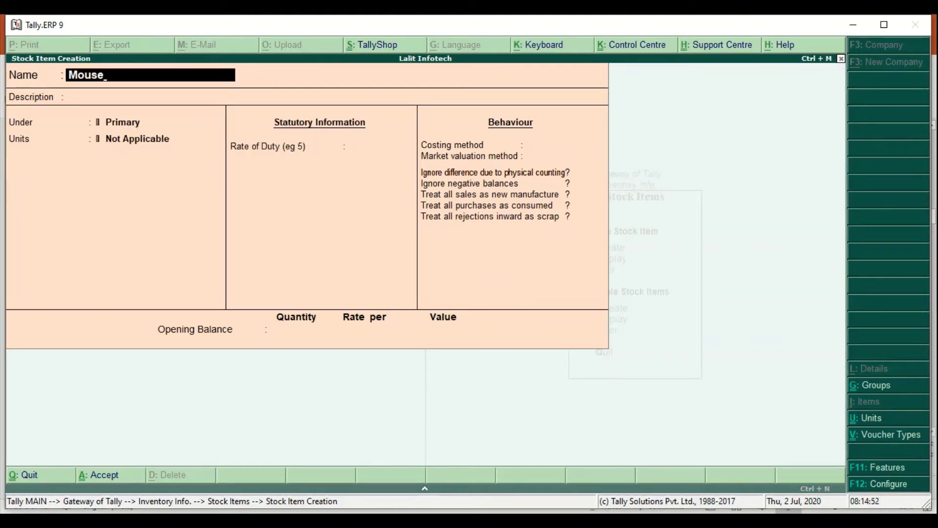
pyautogui.press('Return')
pyautogui.press('Return')
pyautogui.press('Down')
pyautogui.press('Return')
pyautogui.press('Down')
pyautogui.press('Return')
pyautogui.press('Return')
pyautogui.press('Return')
pyautogui.press('Return')
pyautogui.press('Return')
pyautogui.press('Return')
pyautogui.press('Return')
pyautogui.press('Return')
pyautogui.press('Return')
pyautogui.press('Return')
# Step: Start a new stock item named Desktop Computer under the Personal Computer group with unit Pc
pyautogui.write('P')
pyautogui.press('BackSpace')
pyautogui.write('Desktop Computer')
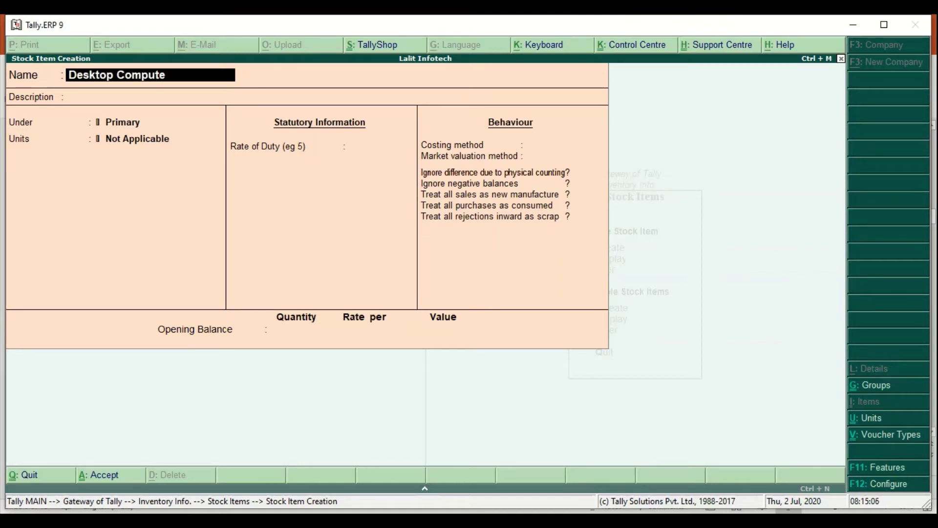
pyautogui.press('Return')
pyautogui.press('Return')
pyautogui.press('Down')
pyautogui.press('Down')
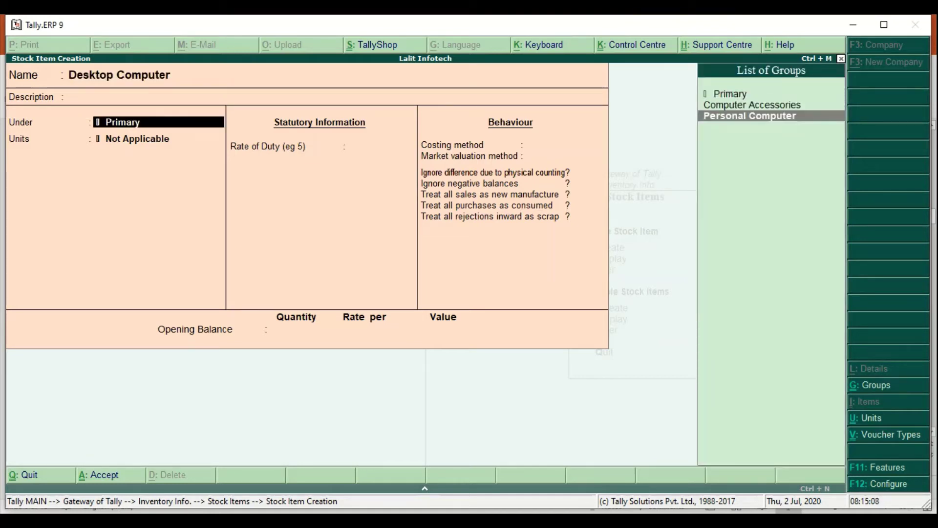
pyautogui.press('Return')
pyautogui.press('Down')
pyautogui.press('Return')
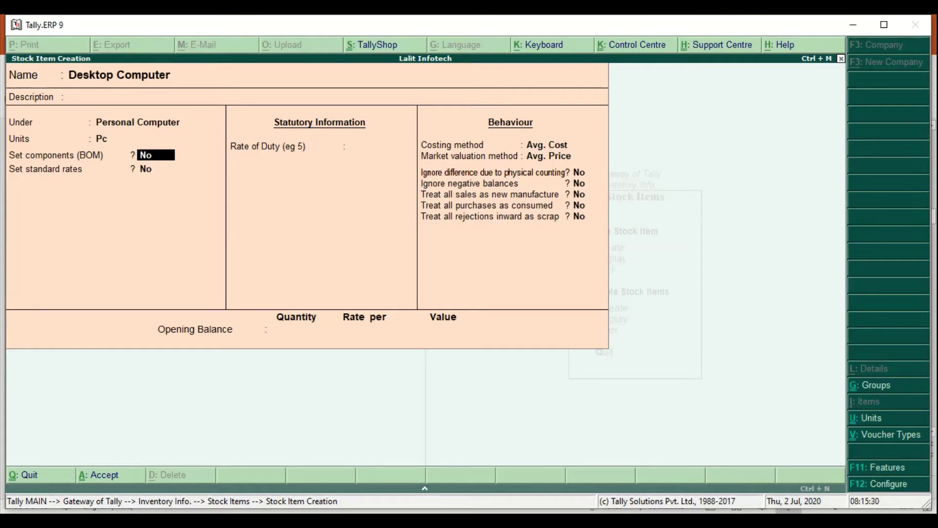
# Step: Review the stock item configuration, including the component list (Bill of Materials) option, and keep all its settings
pyautogui.press('F12')
pyautogui.press('Return')
pyautogui.press('Return')
pyautogui.press('Return')
pyautogui.press('Return')
pyautogui.press('Return')
pyautogui.press('Return')
pyautogui.press('Return')
pyautogui.press('Return')
pyautogui.press('Return')
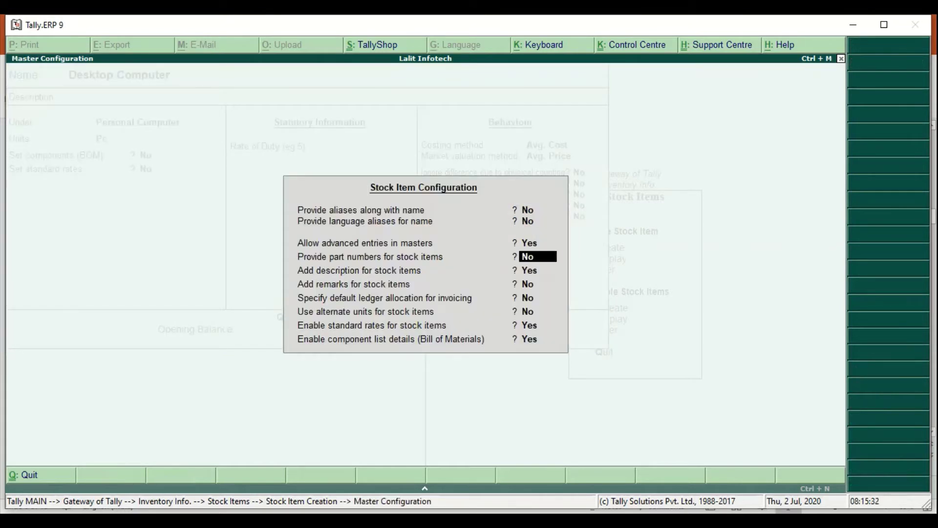
pyautogui.press('Return')
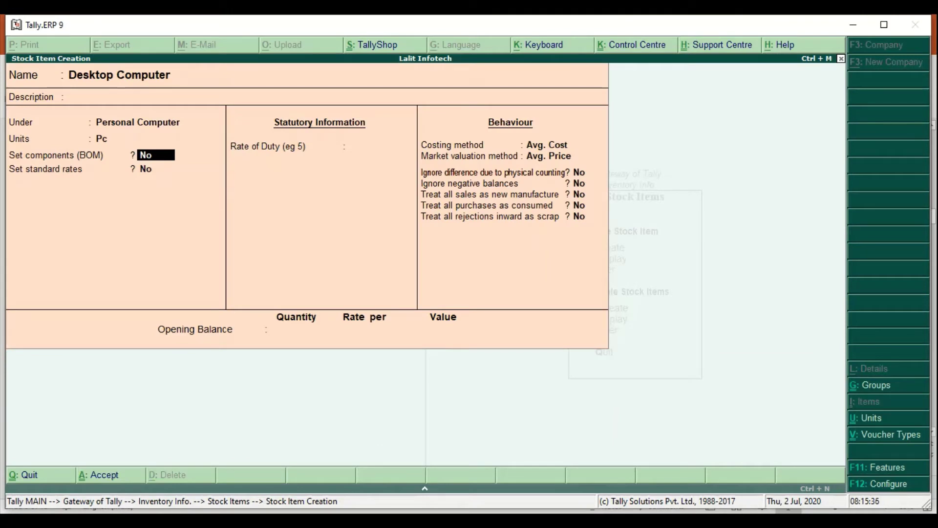
# Step: Enable BOM components for Desktop Computer and start a BOM named Computer with a unit of manufacture of 1 Pc
pyautogui.press('y')
pyautogui.press('Return')
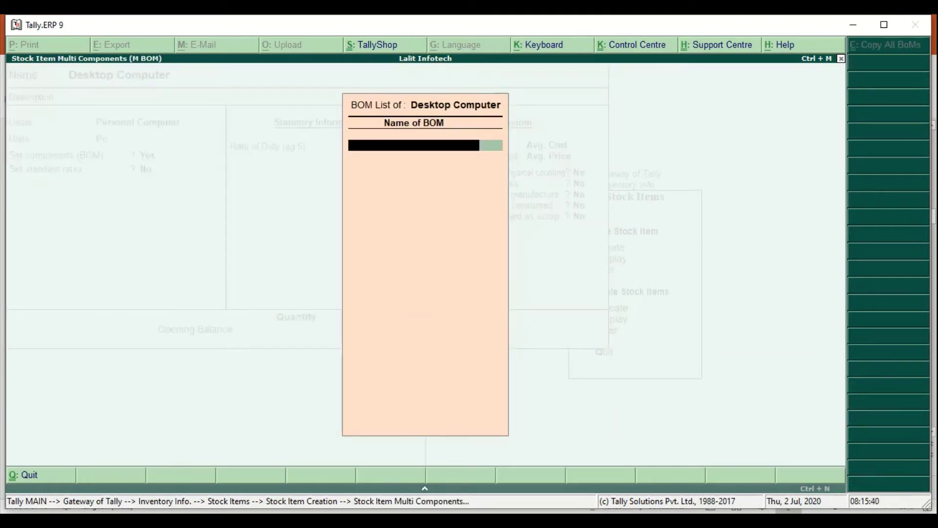
pyautogui.write('P')
pyautogui.press('BackSpace')
pyautogui.write('Computer')
pyautogui.press('Return')
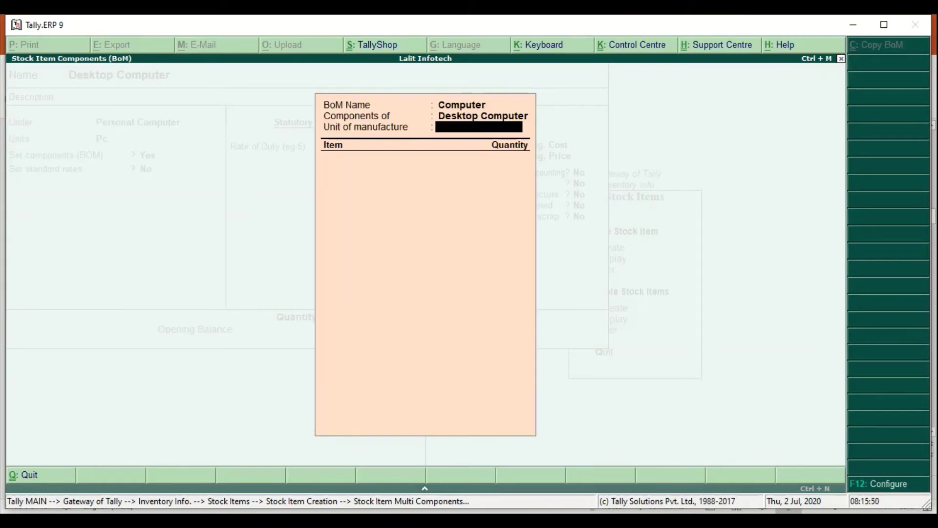
pyautogui.write('1')
pyautogui.press('Return')
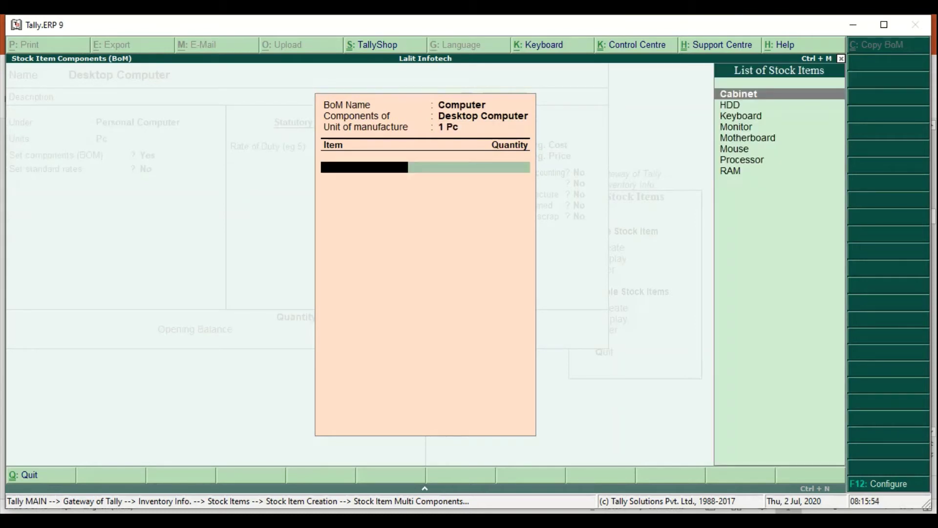
# Step: Add Cabinet to the Computer BOM with a quantity of 1 Pc
pyautogui.press('Return')
pyautogui.write('1')
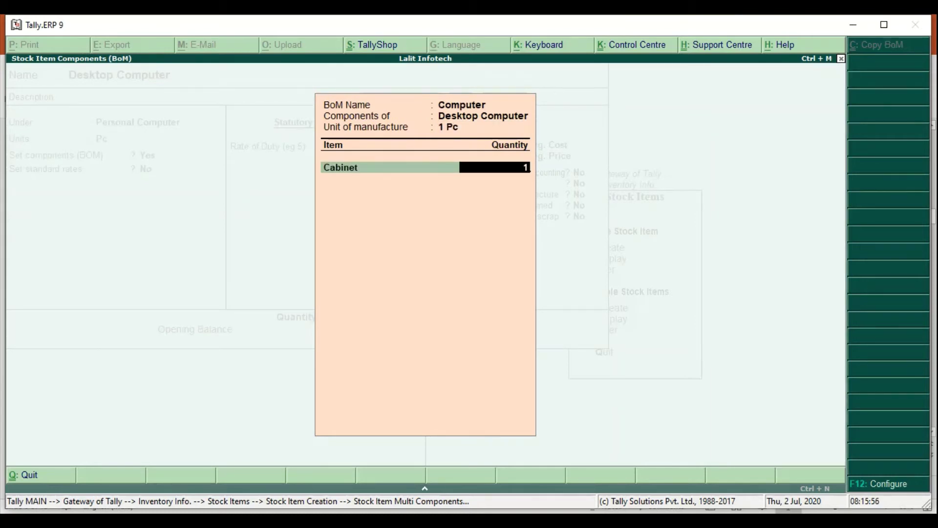
pyautogui.press('Return')
# Step: Add Motherboard to the Computer BOM with a quantity of 1 Pc
pyautogui.press('Down')
pyautogui.press('Down')
pyautogui.press('Down')
pyautogui.press('Down')
pyautogui.press('Down')
pyautogui.press('Down')
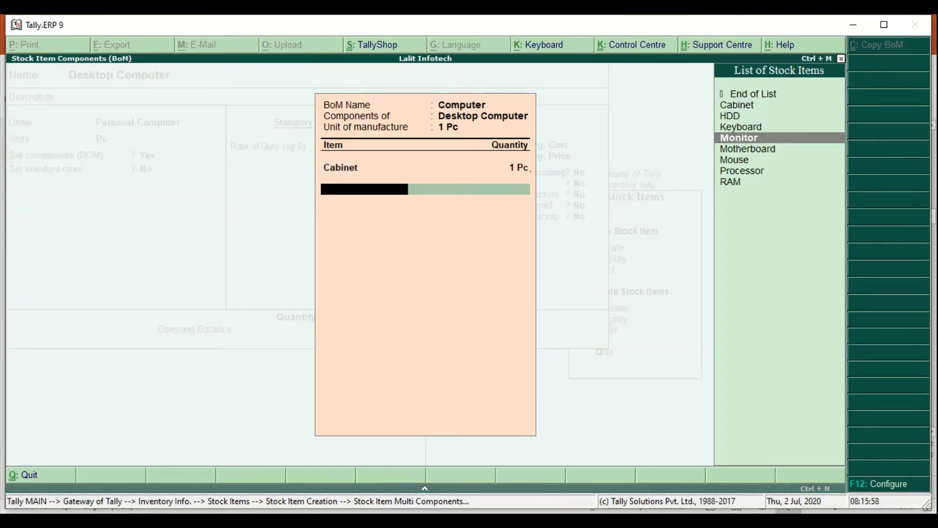
pyautogui.press('Down')
pyautogui.press('Up')
pyautogui.press('Up')
pyautogui.press('Return')
pyautogui.write('1')
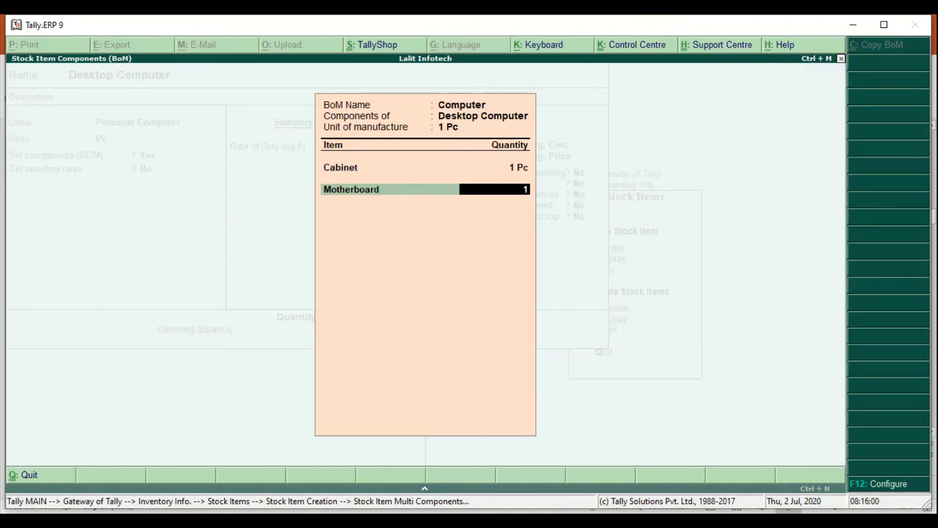
pyautogui.press('Return')
# Step: Add Processor to the Computer BOM with a quantity of 1 Pc
pyautogui.press('Down')
pyautogui.press('Down')
pyautogui.press('Down')
pyautogui.press('Down')
pyautogui.press('Down')
pyautogui.press('Down')
pyautogui.press('Down')
pyautogui.press('Return')
pyautogui.write('1')
pyautogui.press('Return')
# Step: Add RAM to the Computer BOM with a quantity of 1 Pc
pyautogui.press('Down')
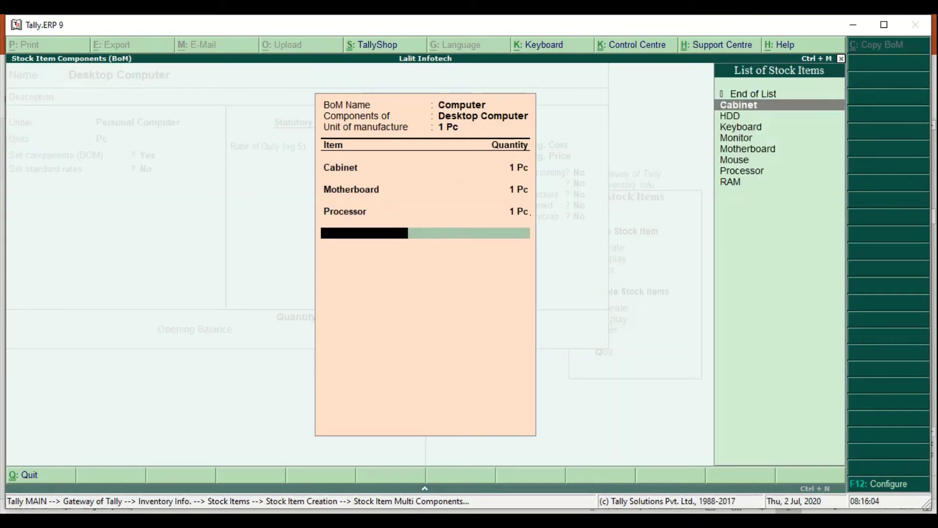
pyautogui.press('Down')
pyautogui.press('Return')
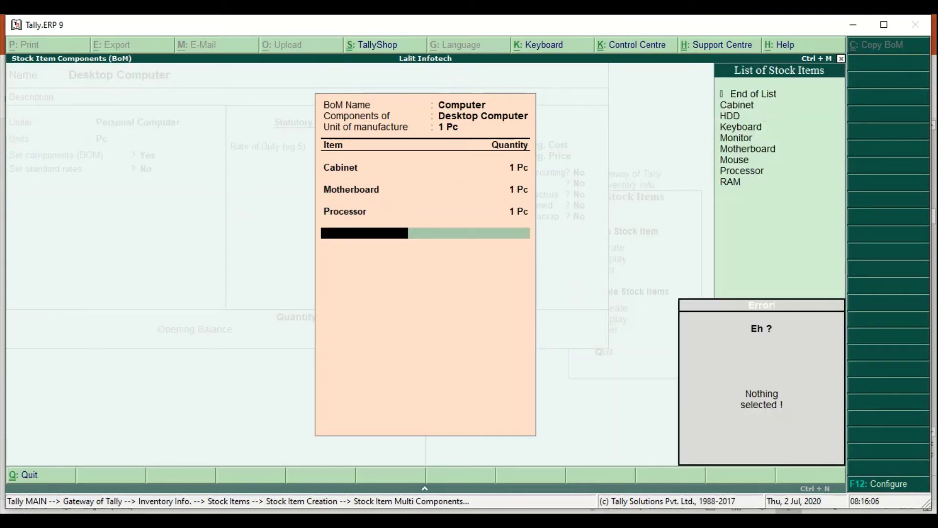
pyautogui.press('Down')
pyautogui.press('Down')
pyautogui.press('Down')
pyautogui.press('Down')
pyautogui.press('Down')
pyautogui.press('Down')
pyautogui.press('Return')
pyautogui.write('1')
pyautogui.press('Return')
# Step: Add HDD to the Computer BOM with a quantity of 1 Pc
pyautogui.press('Down')
pyautogui.press('Down')
pyautogui.press('Return')
pyautogui.write('1')
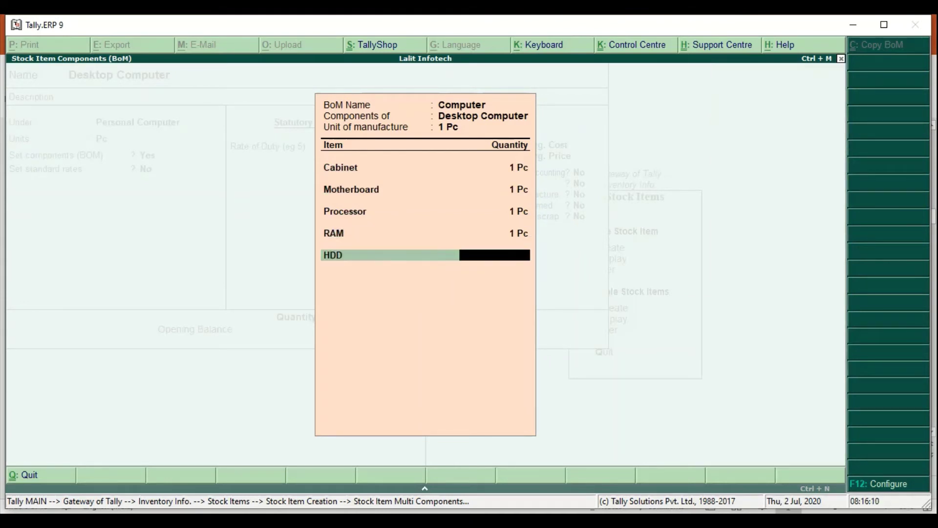
pyautogui.press('Return')
# Step: Look through the available stock items and end the Computer BOM's component list after HDD
pyautogui.press('Down')
pyautogui.press('Down')
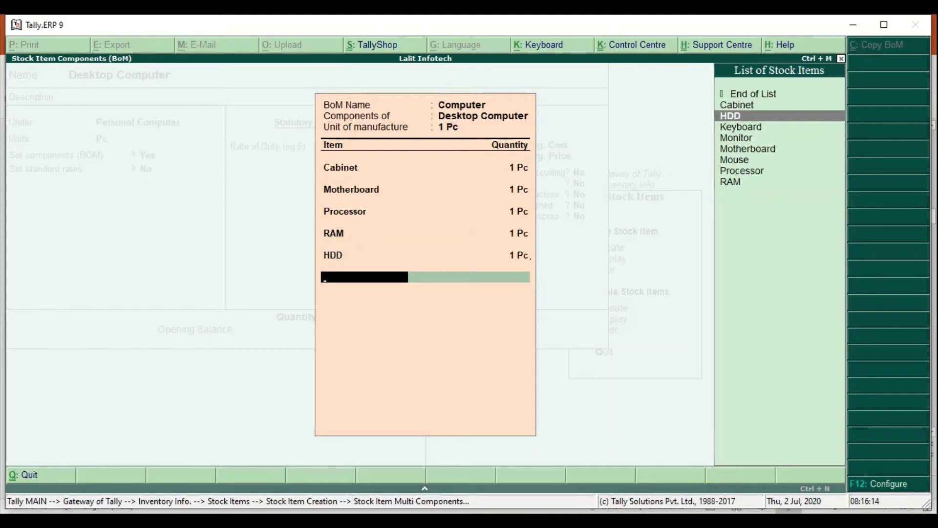
pyautogui.press('Down')
pyautogui.press('Down')
pyautogui.press('Down')
pyautogui.press('Down')
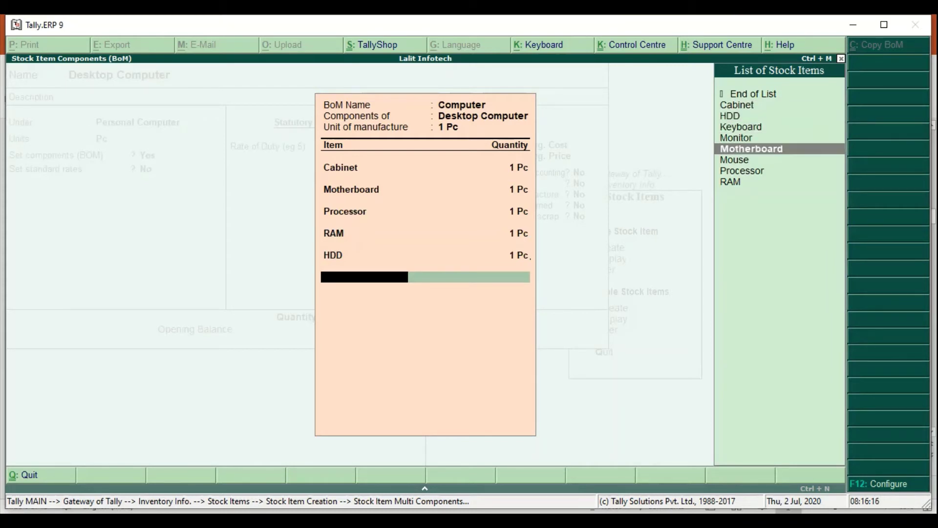
pyautogui.press('Up')
pyautogui.press('Up')
pyautogui.press('Up')
pyautogui.press('Up')
pyautogui.press('Down')
pyautogui.press('Down')
pyautogui.press('Down')
pyautogui.press('Down')
pyautogui.press('Down')
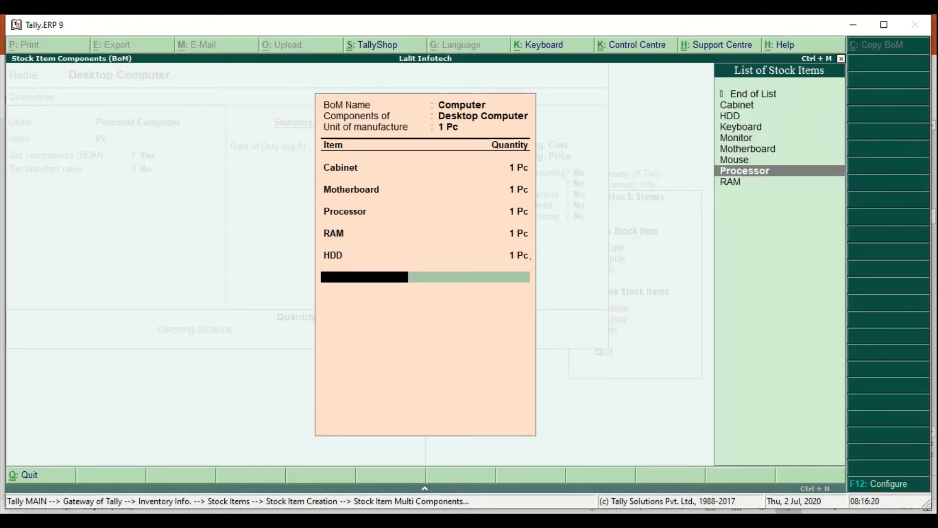
pyautogui.press('Up')
pyautogui.press('Up')
pyautogui.press('Up')
pyautogui.press('Up')
pyautogui.press('Up')
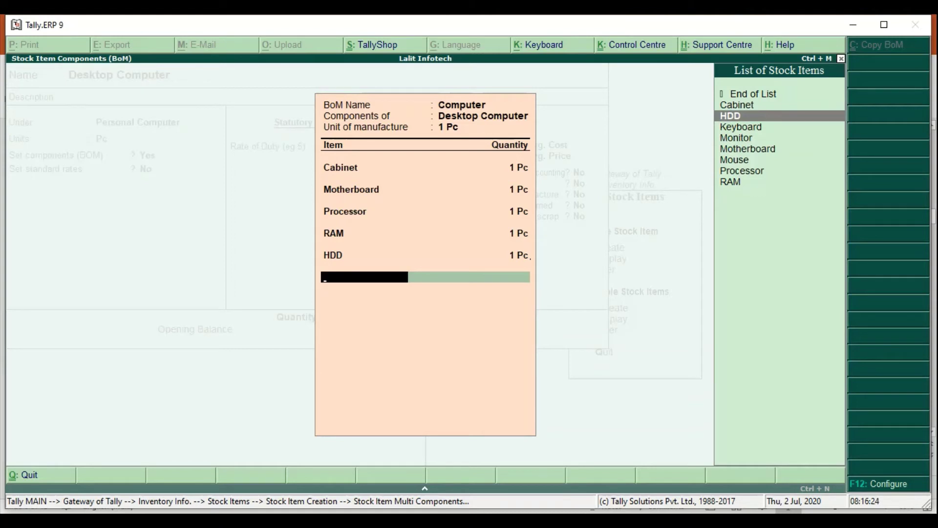
pyautogui.press('Up')
pyautogui.press('Up')
pyautogui.press('Return')
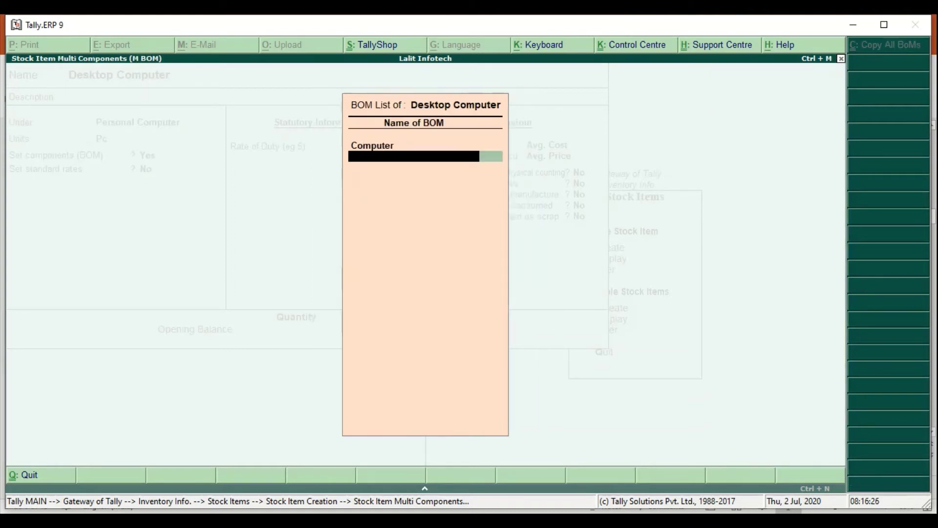
# Step: Reopen the Computer BOM and go through its existing component rows, keeping their quantities
pyautogui.press('Return')
pyautogui.press('Up')
pyautogui.press('Return')
pyautogui.press('Return')
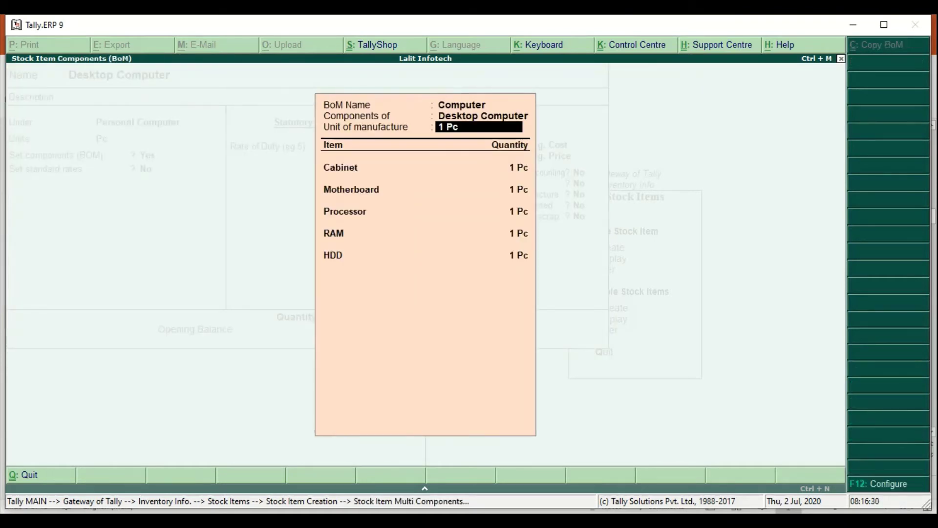
pyautogui.press('Return')
pyautogui.press('Return')
pyautogui.press('Return')
pyautogui.press('Return')
pyautogui.press('Return')
pyautogui.press('Return')
pyautogui.press('Return')
pyautogui.press('Return')
pyautogui.press('Return')
pyautogui.press('Return')
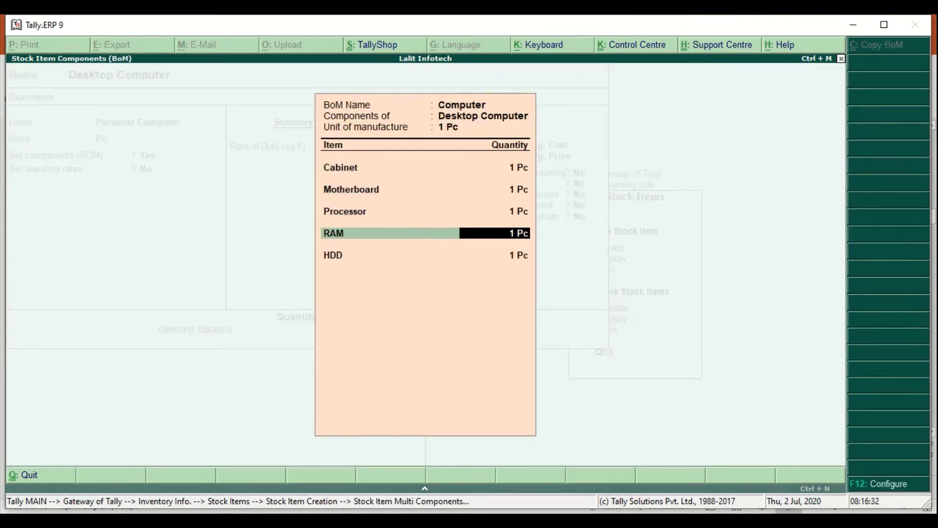
# Step: Add Monitor to the Computer BOM with a quantity of 1 Pc
pyautogui.press('Down')
pyautogui.press('Down')
pyautogui.press('Down')
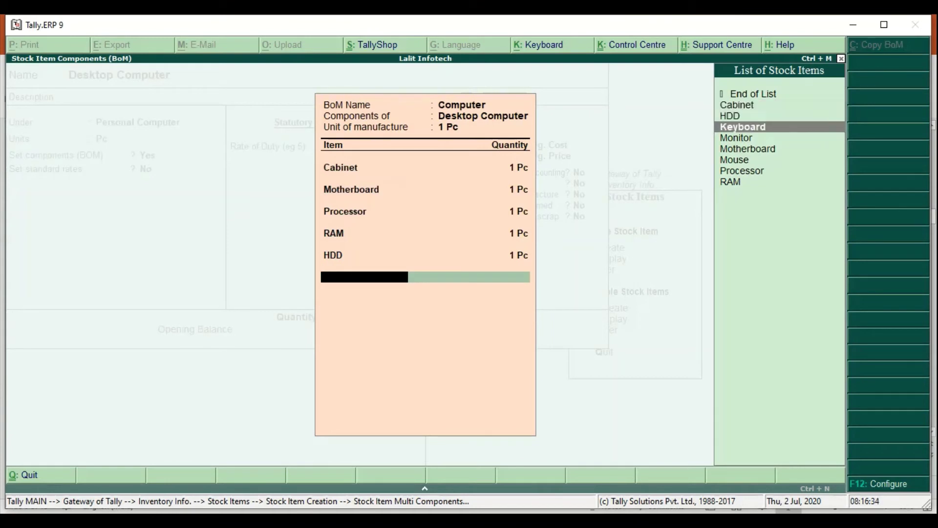
pyautogui.press('Down')
pyautogui.press('Return')
pyautogui.press('Return')
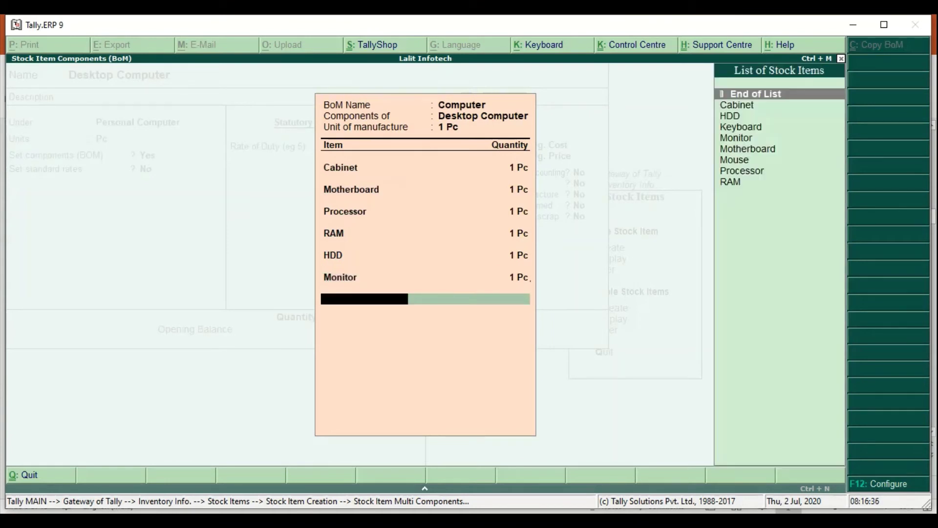
# Step: Add Keyboard to the Computer BOM with a quantity of 1 Pc
pyautogui.press('Down')
pyautogui.press('Down')
pyautogui.press('Down')
pyautogui.press('Down')
pyautogui.press('Down')
pyautogui.press('Down')
pyautogui.press('Down')
pyautogui.press('Down')
pyautogui.press('Up')
pyautogui.press('Up')
pyautogui.press('Up')
pyautogui.press('Up')
pyautogui.press('Up')
pyautogui.press('Return')
pyautogui.write('1')
pyautogui.press('Return')
# Step: Add Mouse to the Computer BOM with a quantity of 1 Pc
pyautogui.press('Down')
pyautogui.press('Down')
pyautogui.press('Down')
pyautogui.press('Down')
pyautogui.press('Down')
pyautogui.press('Down')
pyautogui.press('Down')
pyautogui.press('Return')
pyautogui.write('1')
pyautogui.press('Return')
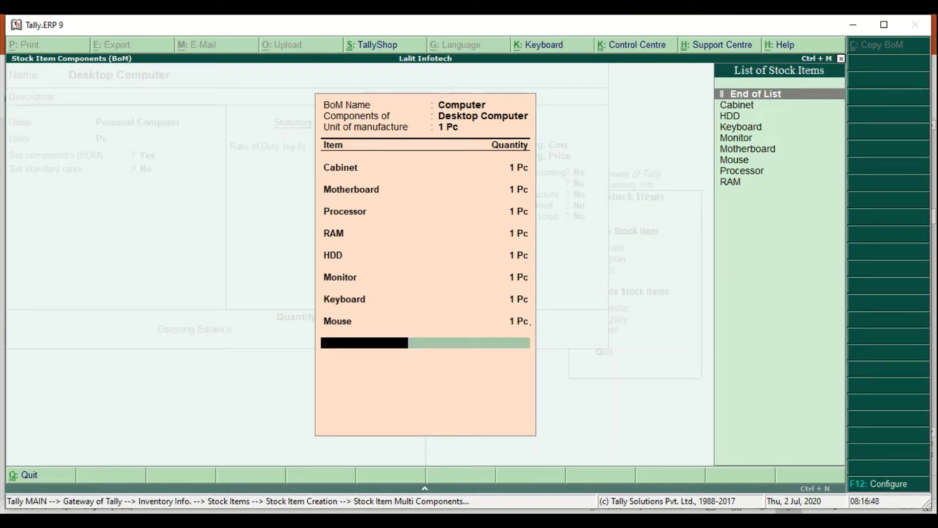
# Step: End the Computer BOM's component list and save the Desktop Computer stock item
pyautogui.press('Return')
pyautogui.press('Return')
pyautogui.press('Return')
pyautogui.press('Return')
pyautogui.press('Return')
pyautogui.press('Return')
pyautogui.press('Return')
pyautogui.press('Return')
pyautogui.press('Return')
pyautogui.press('Return')
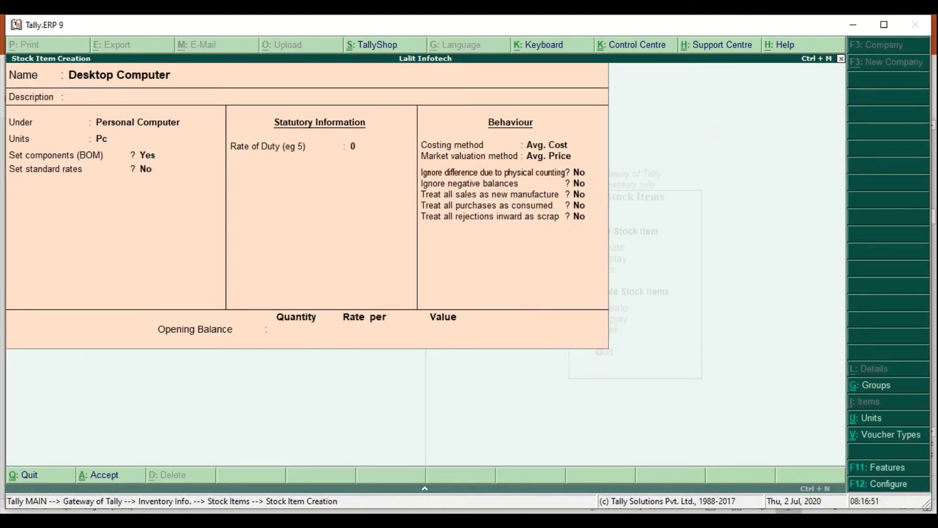
pyautogui.hotkey('ctrl', 'a')
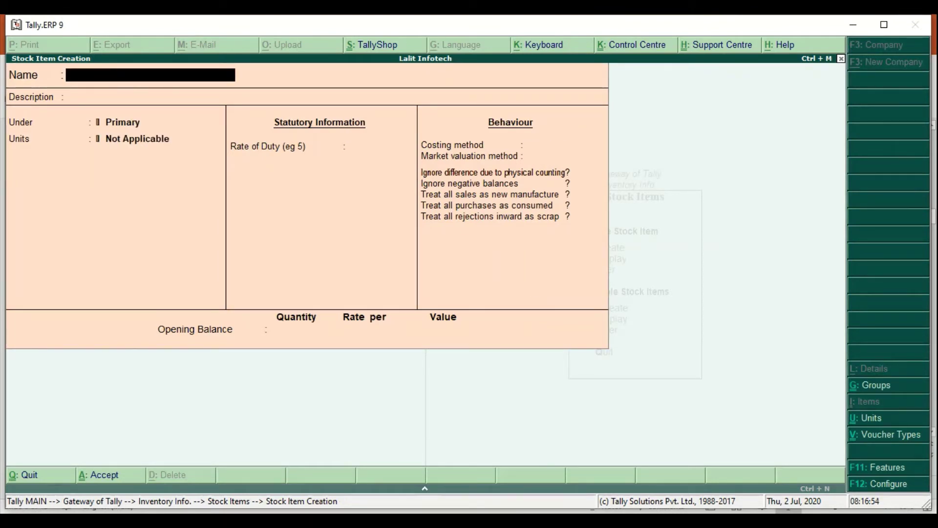
# Step: Leave stock item creation and open the creation form for a single ledger in Accounts Info
pyautogui.press('Escape')
pyautogui.press('Escape')
pyautogui.press('Down')
pyautogui.press('Up')
pyautogui.press('Up')
pyautogui.press('Return')
pyautogui.press('Down')
pyautogui.press('Return')
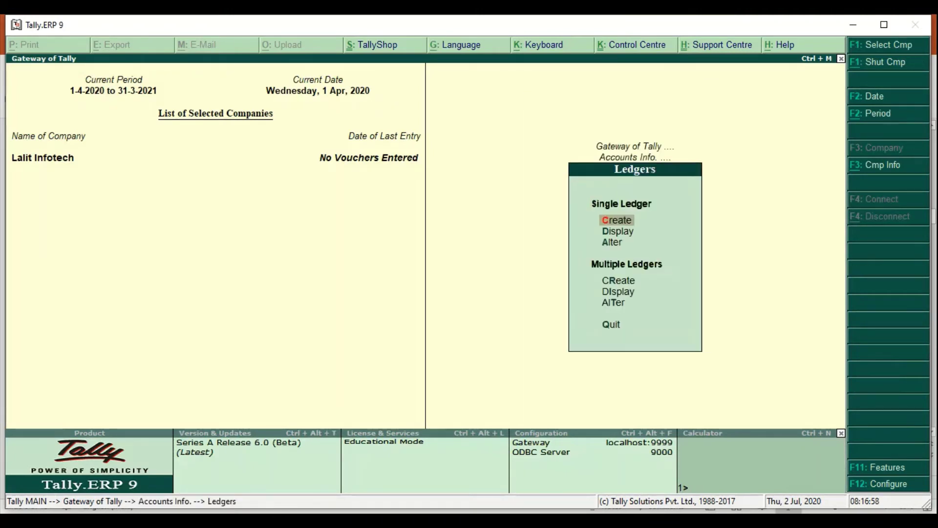
pyautogui.press('Return')
# Step: Create the ledger Purchase A/c under Purchase Accounts and save it
pyautogui.write('Pur')
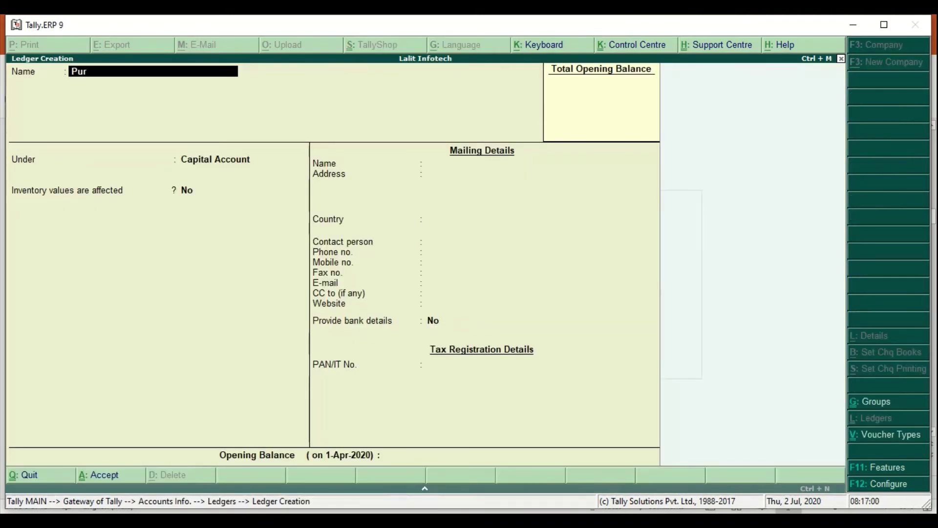
pyautogui.write('chase a/c')
pyautogui.press('Return')
pyautogui.write('Purcha')
pyautogui.press('Return')
pyautogui.press('Return')
pyautogui.press('Return')
# Step: Create the ledger Sales A/c under Sales Accounts and save it
pyautogui.write('Sales a/c')
pyautogui.press('Return')
pyautogui.write('Sales')
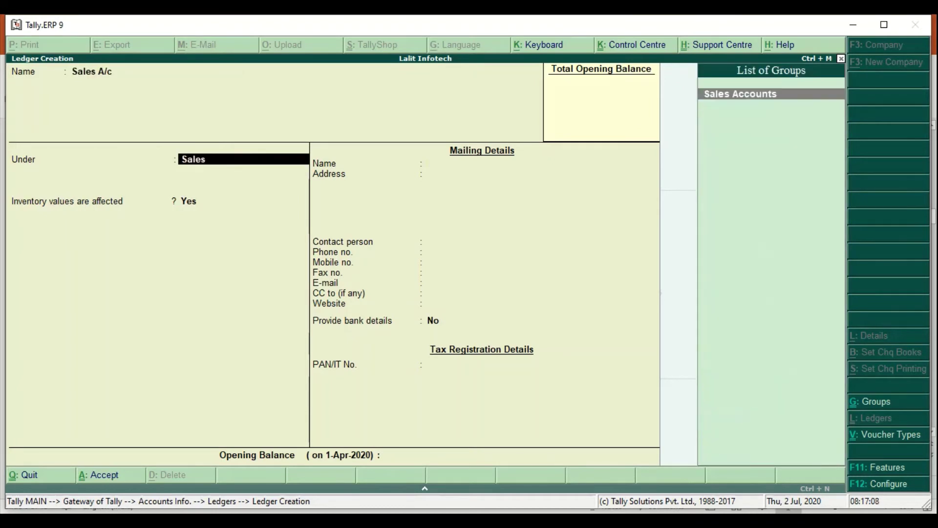
pyautogui.press('Return')
pyautogui.press('Return')
pyautogui.press('Return')
# Step: Create the creditor's ledger under Sundry Creditors, keeping the default mailing details, and save it
pyautogui.write('Raj Creditor')
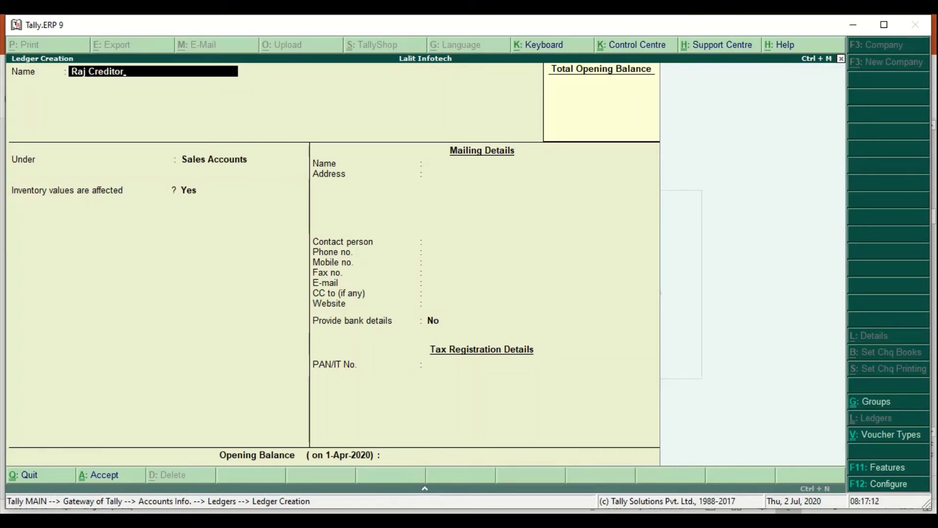
pyautogui.press('Return')
pyautogui.write('Sundry Cre')
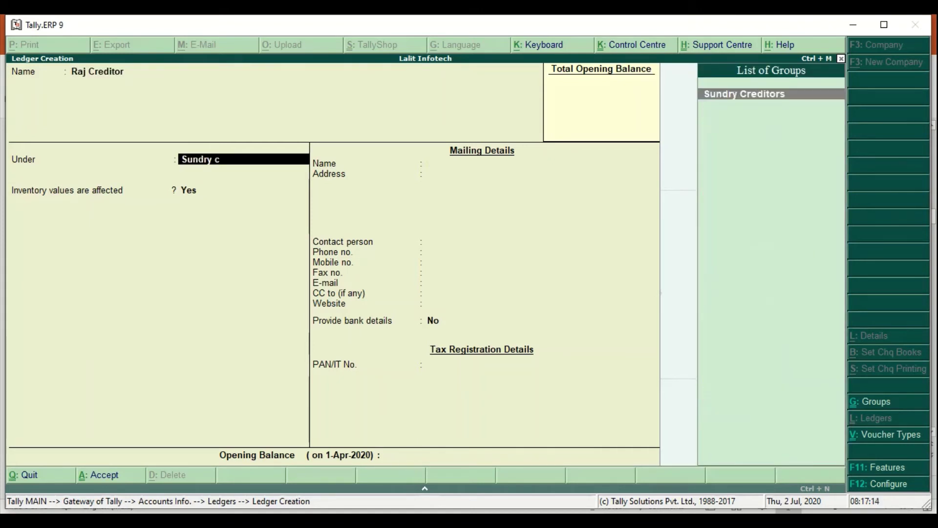
pyautogui.press('Return')
pyautogui.press('Return')
pyautogui.press('Return')
pyautogui.press('Return')
pyautogui.press('Return')
pyautogui.press('Return')
pyautogui.press('Return')
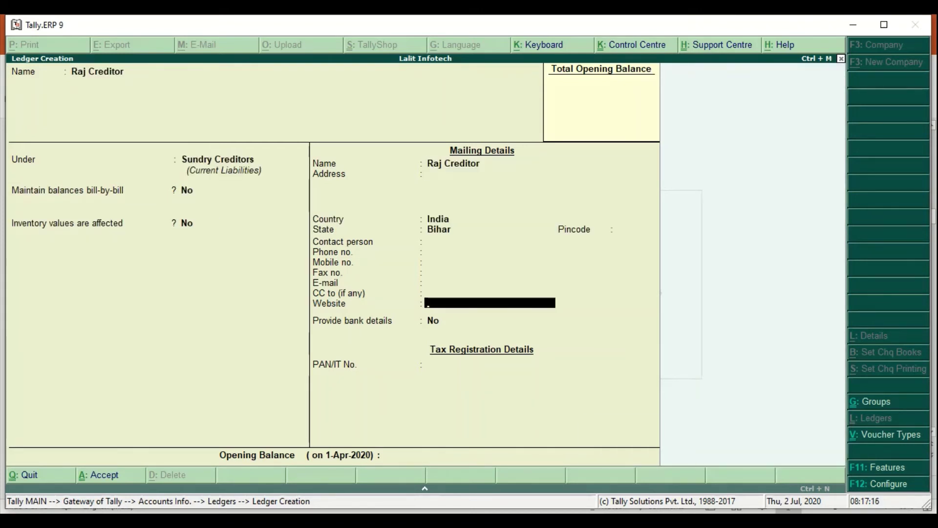
pyautogui.hotkey('ctrl', 'a')
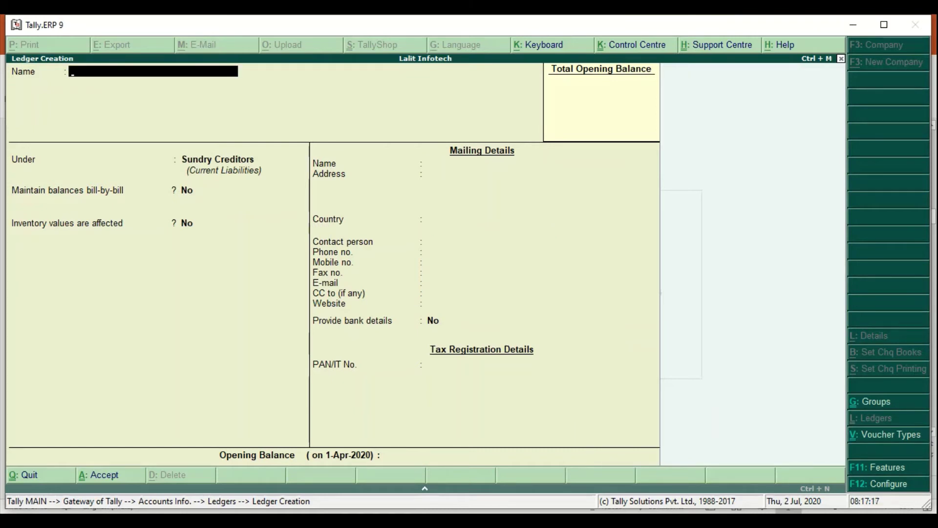
# Step: Create the debtor's ledger, set its group to Sundry Debtors, keep the remaining defaults and save it
pyautogui.write('Mohit Debtor')
pyautogui.press('Return')
pyautogui.press('Return')
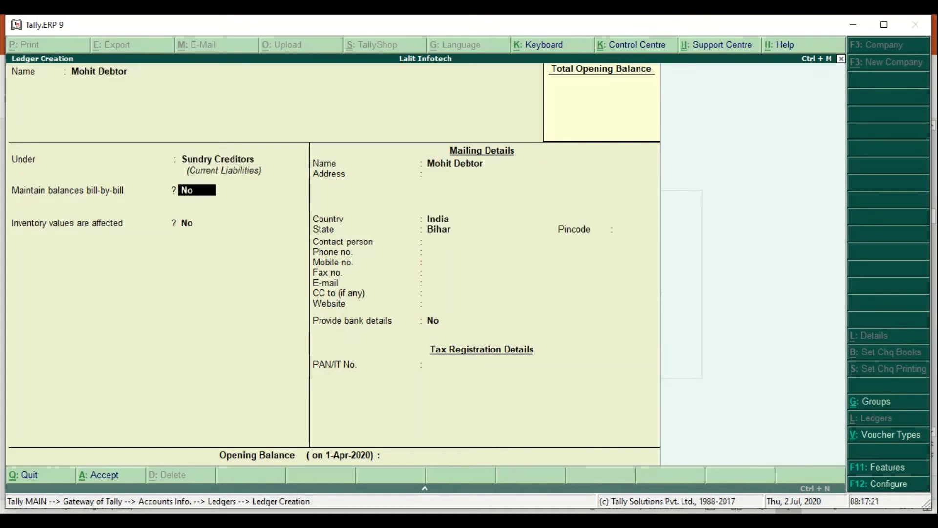
pyautogui.press('BackSpace')
pyautogui.press('Down')
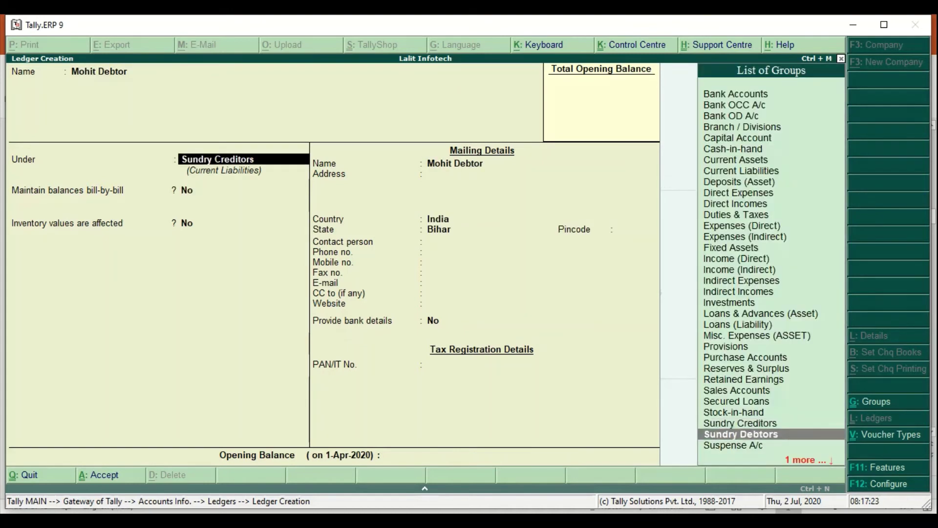
pyautogui.press('Return')
pyautogui.press('Return')
pyautogui.press('Return')
pyautogui.press('Return')
pyautogui.press('Return')
pyautogui.press('Return')
pyautogui.press('Return')
pyautogui.press('Return')
pyautogui.press('Return')
pyautogui.press('Return')
pyautogui.press('Return')
pyautogui.press('Return')
pyautogui.press('Return')
pyautogui.press('Return')
pyautogui.press('Return')
pyautogui.press('Return')
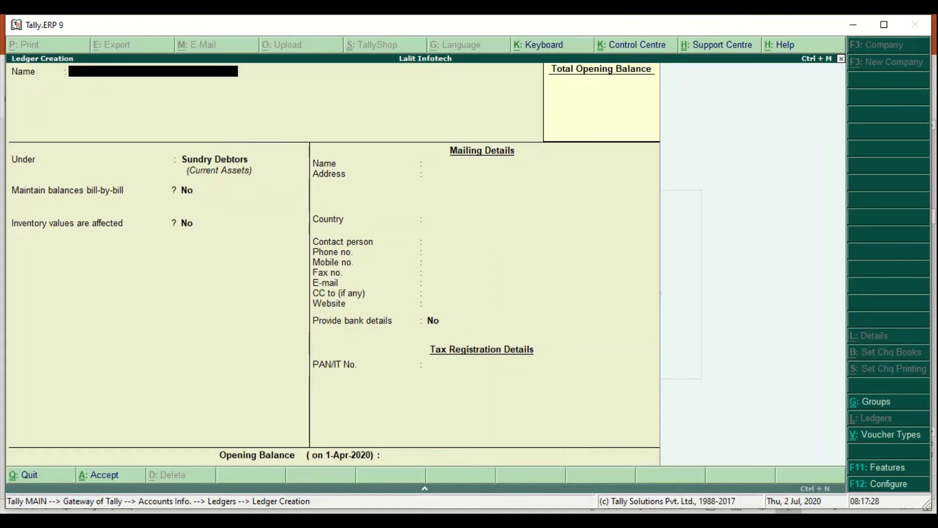
# Step: Leave ledger creation and open a new Purchase voucher
pyautogui.press('Escape')
pyautogui.press('Return')
pyautogui.press('Escape')
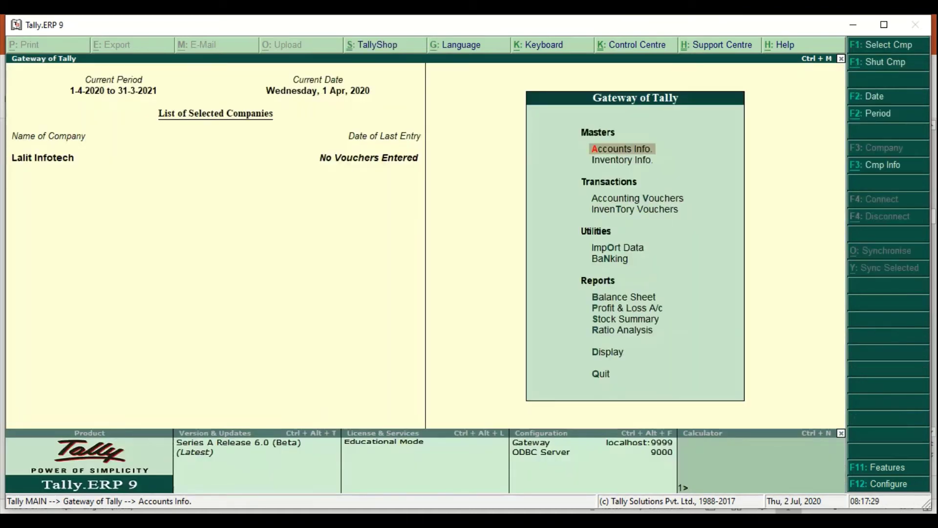
pyautogui.press('Down')
pyautogui.press('Down')
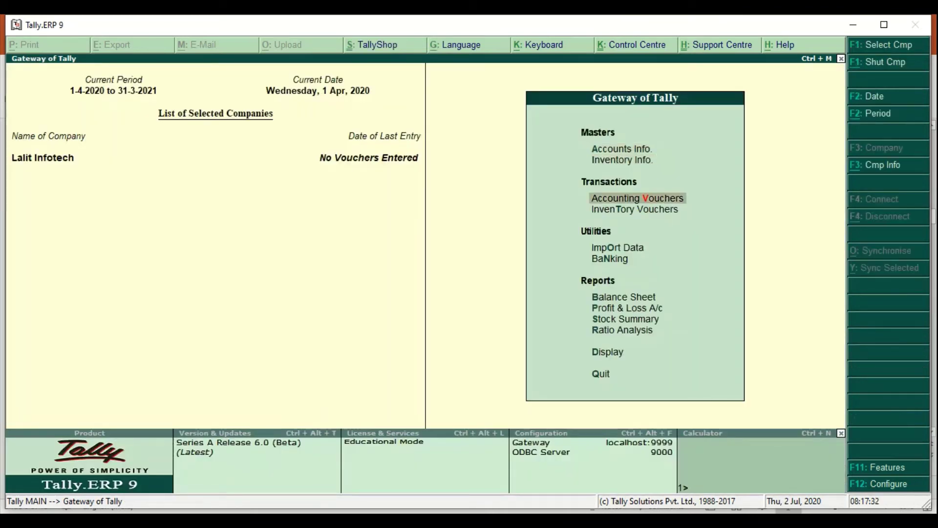
pyautogui.press('Down')
pyautogui.press('Return')
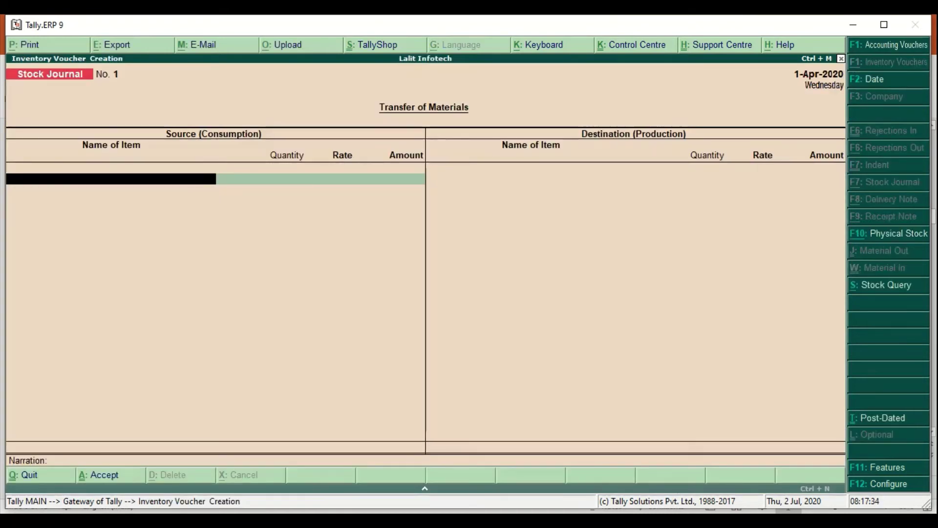
pyautogui.press('F9')
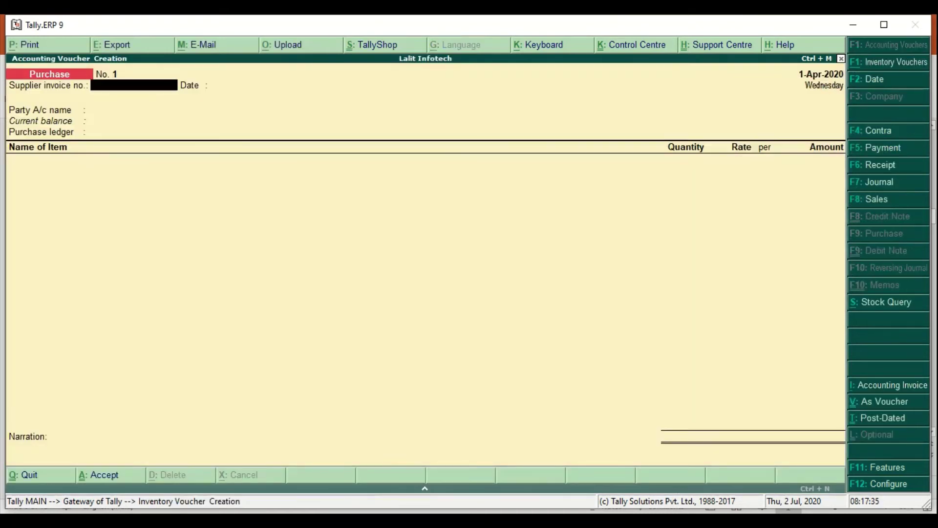
# Step: Set the creditor as the party account and Purchase A/c as the purchase ledger, leaving the supplier invoice number blank
pyautogui.press('Return')
pyautogui.press('Return')
pyautogui.press('Down')
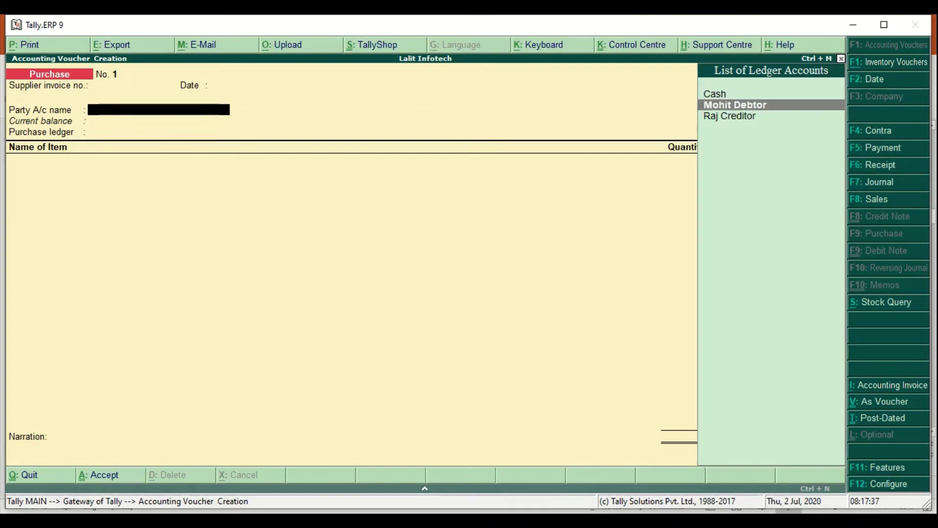
pyautogui.press('Down')
pyautogui.press('Return')
pyautogui.press('Return')
pyautogui.press('Return')
pyautogui.press('Return')
pyautogui.press('Return')
pyautogui.press('Return')
pyautogui.press('Return')
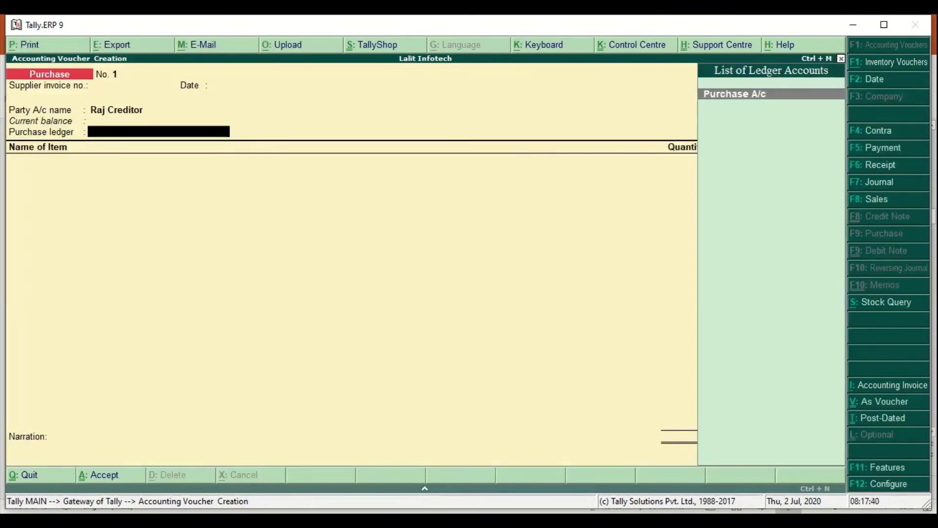
pyautogui.press('Return')
# Step: Add Cabinet to the purchase voucher with a quantity of 10 Pc at a rate of 1000
pyautogui.press('Down')
pyautogui.press('Down')
pyautogui.press('Up')
pyautogui.press('Return')
pyautogui.write('10')
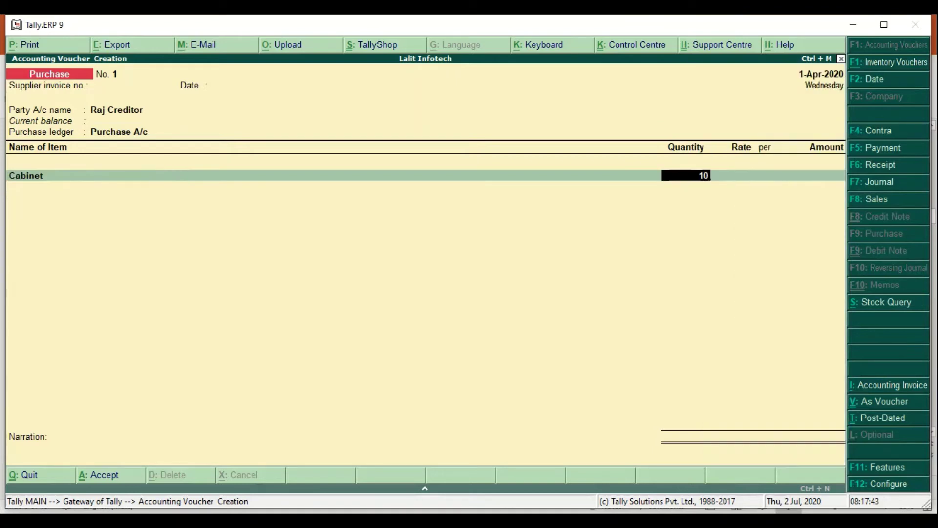
pyautogui.press('Return')
pyautogui.write('1000')
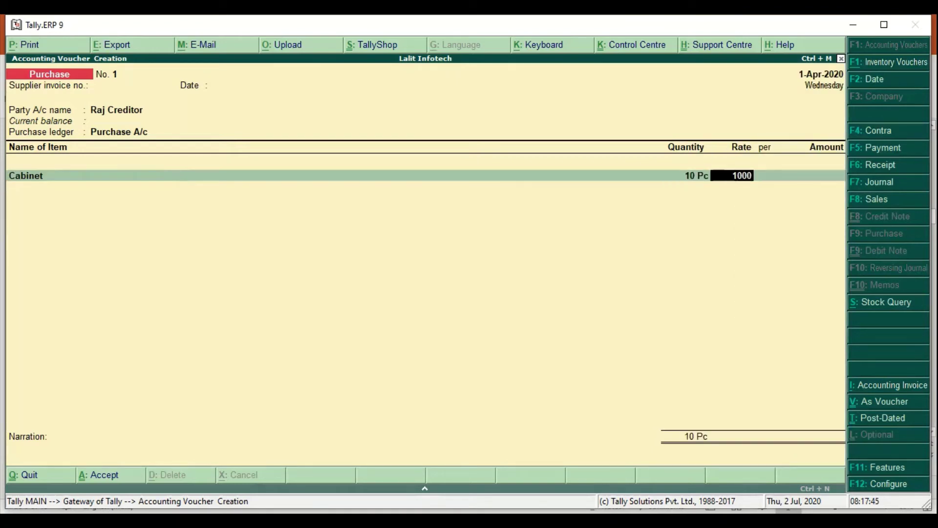
pyautogui.press('Return')
pyautogui.press('Return')
# Step: Add HDD to the purchase voucher with a quantity of 10 Pc at a rate of 2000
pyautogui.press('Down')
pyautogui.press('Down')
pyautogui.press('Down')
pyautogui.press('Up')
pyautogui.press('Down')
pyautogui.press('Return')
pyautogui.write('10')
pyautogui.press('Return')
pyautogui.write('2000')
pyautogui.press('Return')
pyautogui.press('Return')
pyautogui.press('Return')
# Step: Add Keyboard to the purchase voucher with a quantity of 10 Pc at a rate of 200
pyautogui.press('Down')
pyautogui.press('Down')
pyautogui.press('Down')
pyautogui.press('Down')
pyautogui.press('Return')
pyautogui.write('10')
pyautogui.press('Return')
pyautogui.write('200')
pyautogui.press('Return')
pyautogui.press('Return')
pyautogui.press('Return')
# Step: Add Monitor to the purchase voucher with a quantity of 10 Pc at a rate of 3000
pyautogui.press('Down')
pyautogui.press('Down')
pyautogui.press('Down')
pyautogui.press('Down')
pyautogui.press('Down')
pyautogui.press('Up')
pyautogui.press('Up')
pyautogui.press('Down')
pyautogui.press('Down')
pyautogui.press('Return')
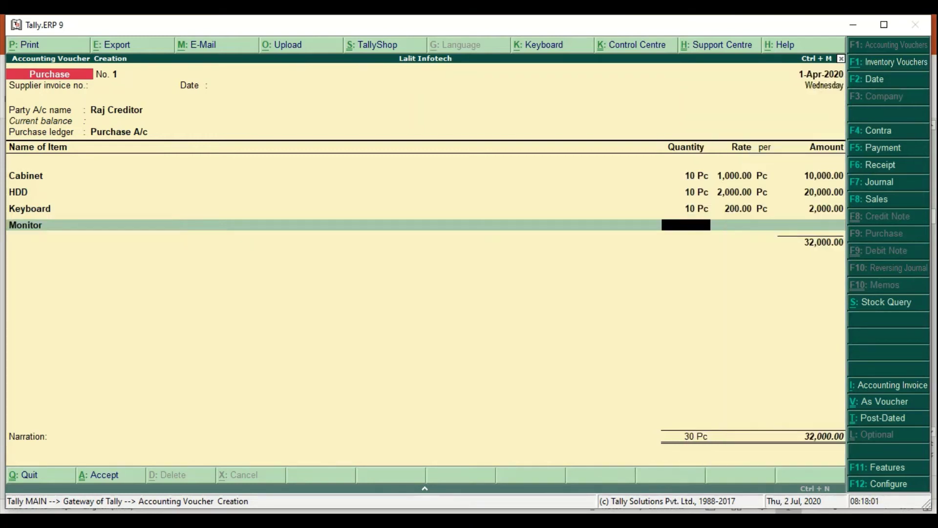
pyautogui.write('10')
pyautogui.press('Return')
pyautogui.write('3000')
pyautogui.press('Return')
pyautogui.press('Return')
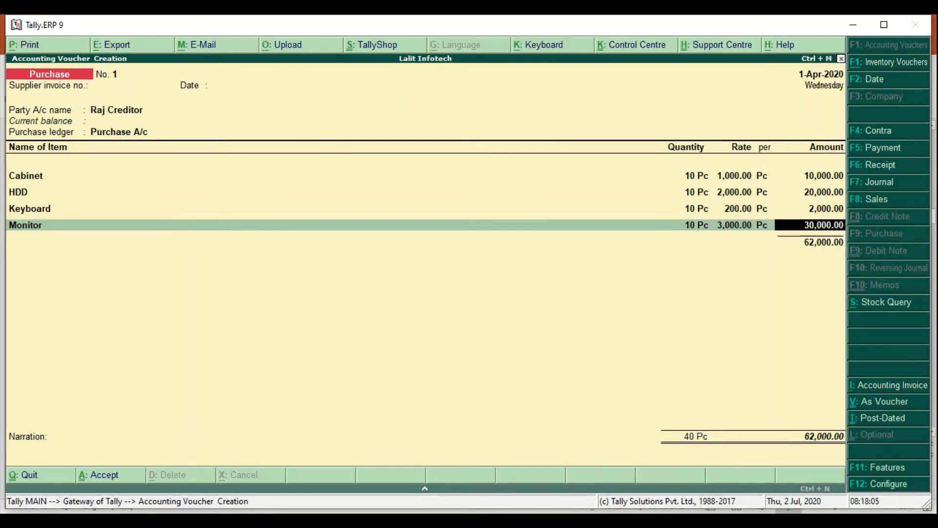
# Step: Add Motherboard to the purchase voucher with a quantity of 12 Pc at a rate of 2500
pyautogui.press('Down')
pyautogui.press('Down')
pyautogui.press('Down')
pyautogui.press('Down')
pyautogui.press('Down')
pyautogui.press('Down')
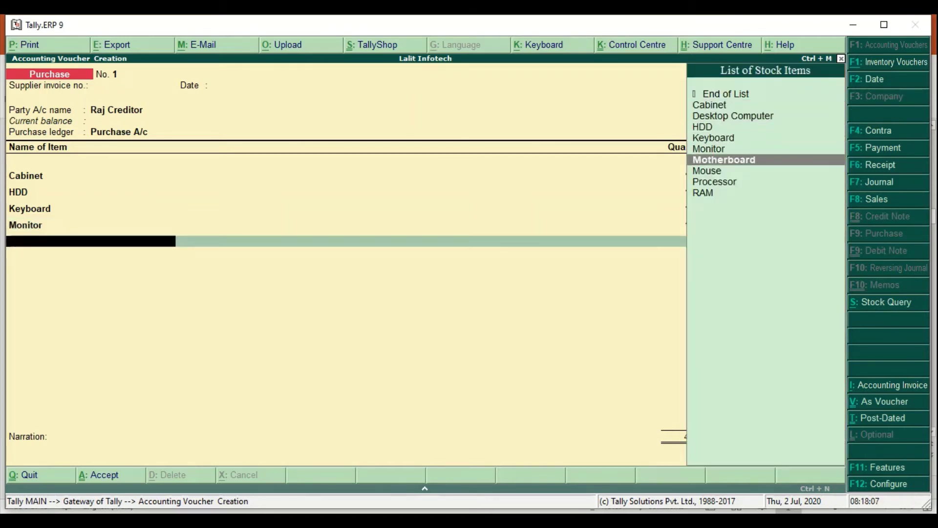
pyautogui.press('Return')
pyautogui.write('10')
pyautogui.press('BackSpace')
pyautogui.write('2')
pyautogui.press('Return')
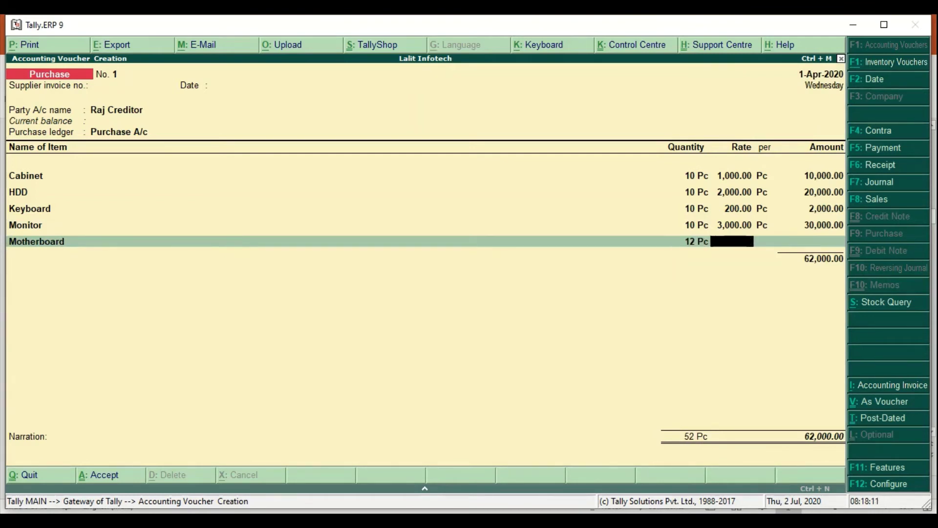
pyautogui.write('2500')
pyautogui.press('Return')
pyautogui.press('Return')
pyautogui.press('Return')
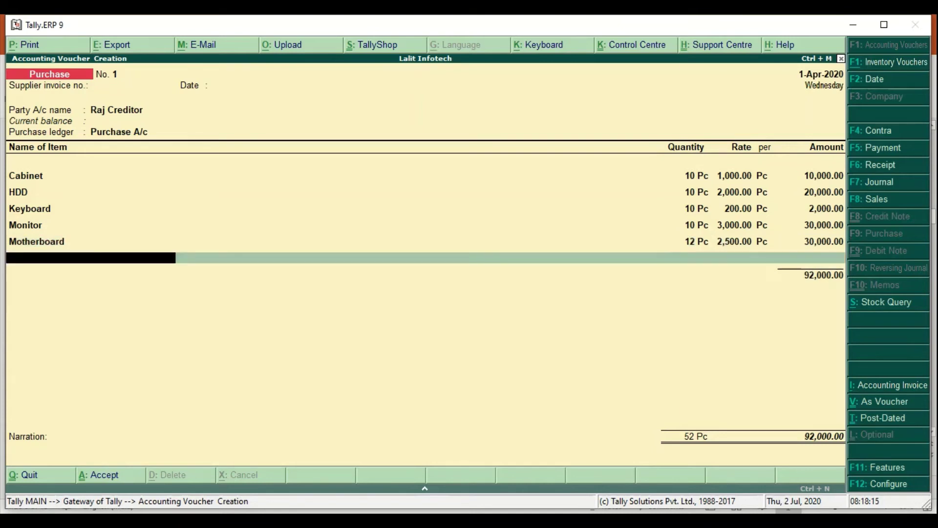
# Step: Add Mouse to the purchase voucher with a quantity of 10 Pc at a rate of 150
pyautogui.press('Down')
pyautogui.press('Down')
pyautogui.press('Down')
pyautogui.press('Down')
pyautogui.press('Down')
pyautogui.press('Down')
pyautogui.press('Return')
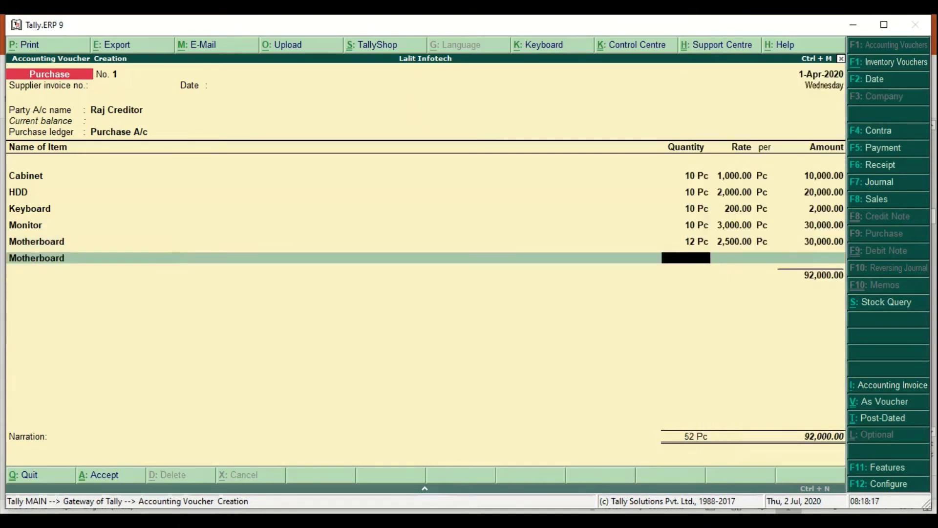
pyautogui.press('BackSpace')
pyautogui.press('Down')
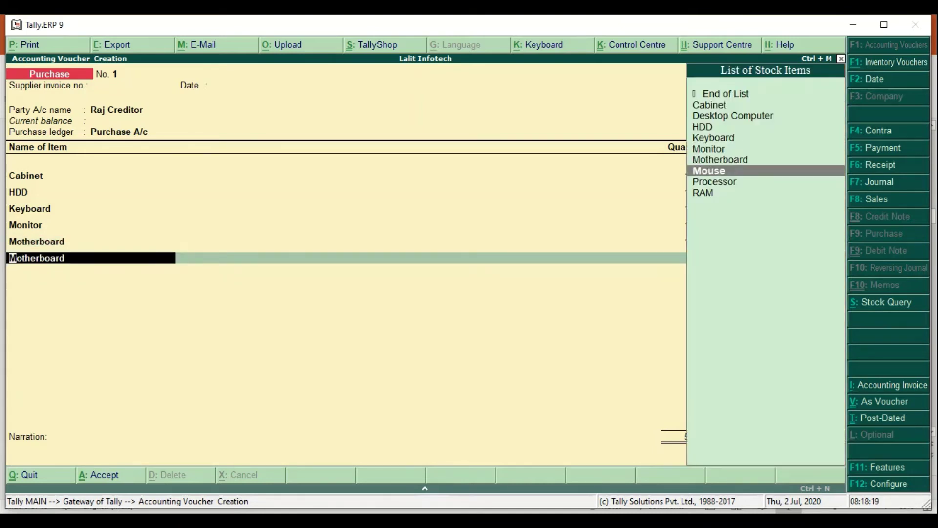
pyautogui.press('Return')
pyautogui.write('10')
pyautogui.press('Return')
pyautogui.write('150')
pyautogui.press('Return')
pyautogui.press('Return')
pyautogui.press('Return')
# Step: Add Processor to the purchase voucher with a quantity of 15 Pc at a rate of 4000
pyautogui.press('Down')
pyautogui.press('Down')
pyautogui.press('Down')
pyautogui.press('Down')
pyautogui.press('Down')
pyautogui.press('Down')
pyautogui.press('Down')
pyautogui.press('Down')
pyautogui.press('Return')
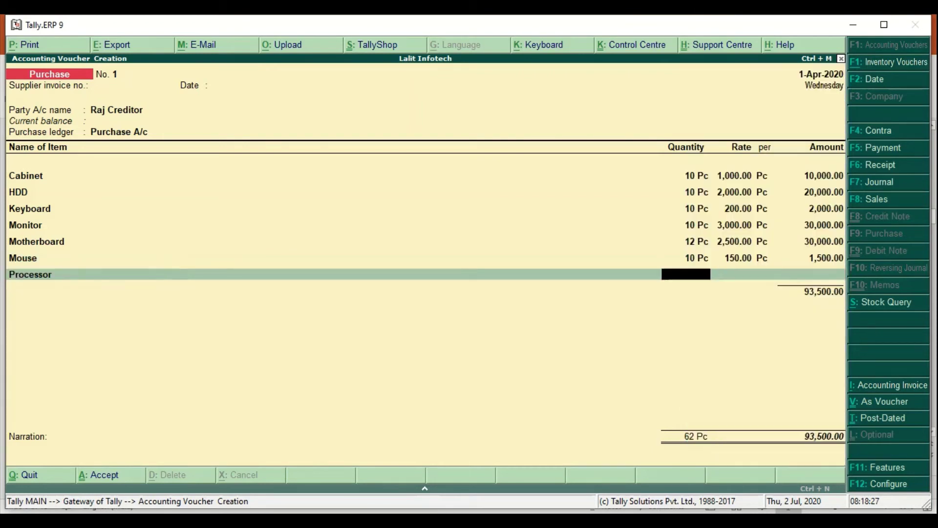
pyautogui.write('15')
pyautogui.press('Return')
pyautogui.write('4000')
pyautogui.press('Return')
pyautogui.press('Return')
pyautogui.press('Return')
# Step: Add RAM to the purchase voucher with a quantity of 20 Pc at a rate of 1000
pyautogui.press('Down')
pyautogui.press('Down')
pyautogui.press('Down')
pyautogui.press('Down')
pyautogui.press('Down')
pyautogui.press('Down')
pyautogui.press('Down')
pyautogui.press('Down')
pyautogui.press('Down')
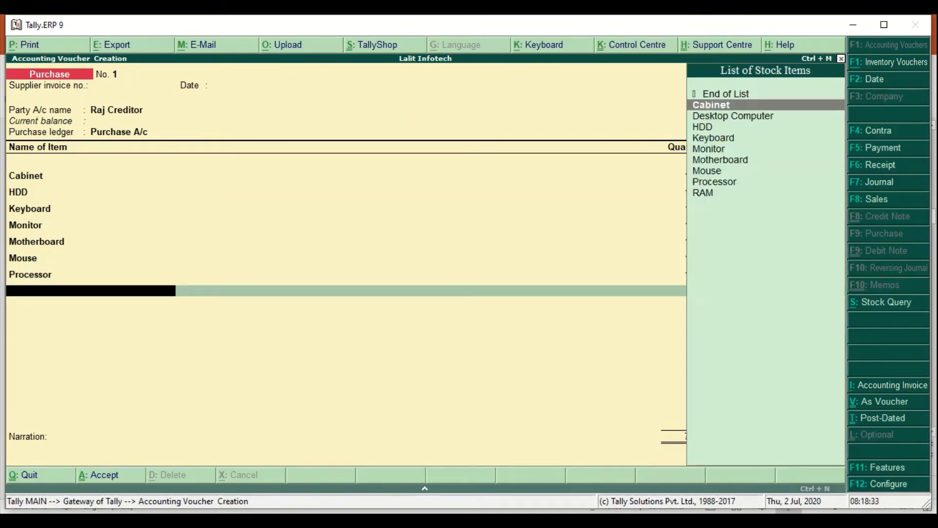
pyautogui.press('Return')
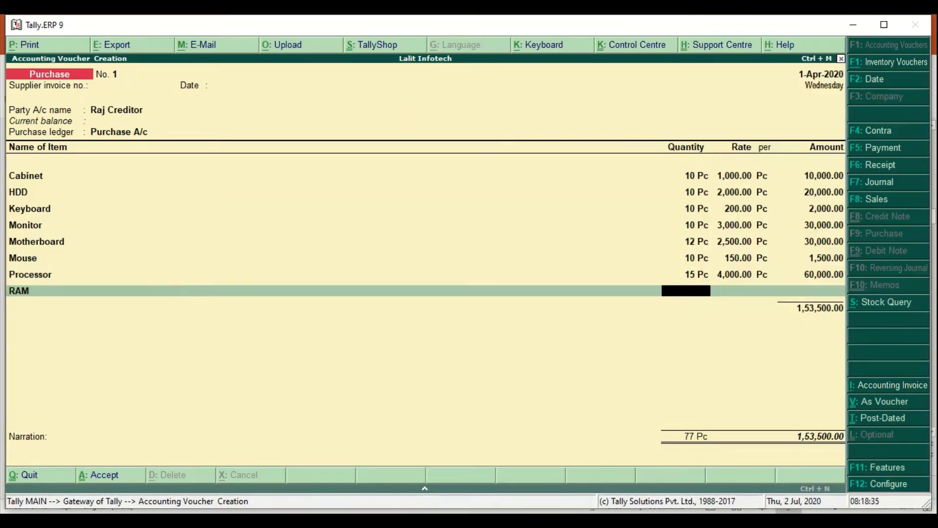
pyautogui.write('20')
pyautogui.press('Return')
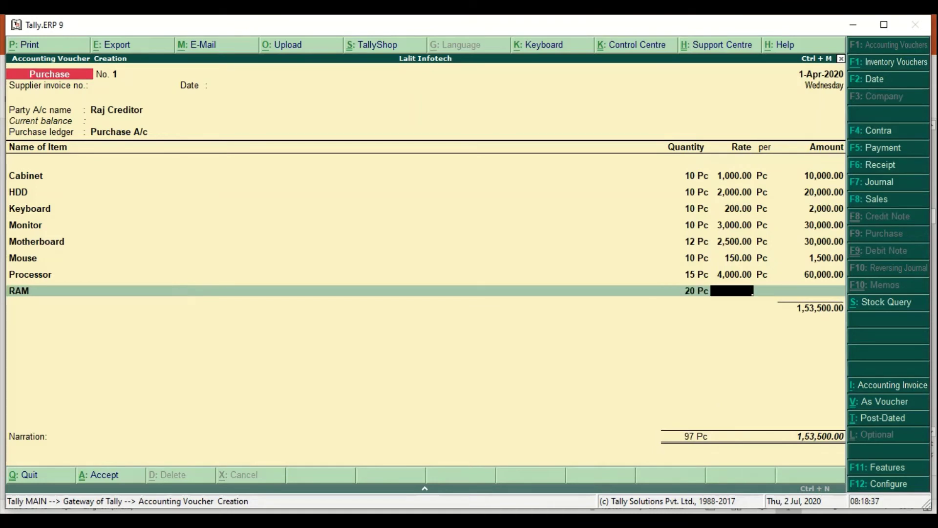
pyautogui.write('1000')
pyautogui.press('Return')
pyautogui.press('Return')
pyautogui.press('Return')
# Step: End the item list, save the purchase voucher without extra ledgers or narration, and return to the Gateway of Tally
pyautogui.press('Return')
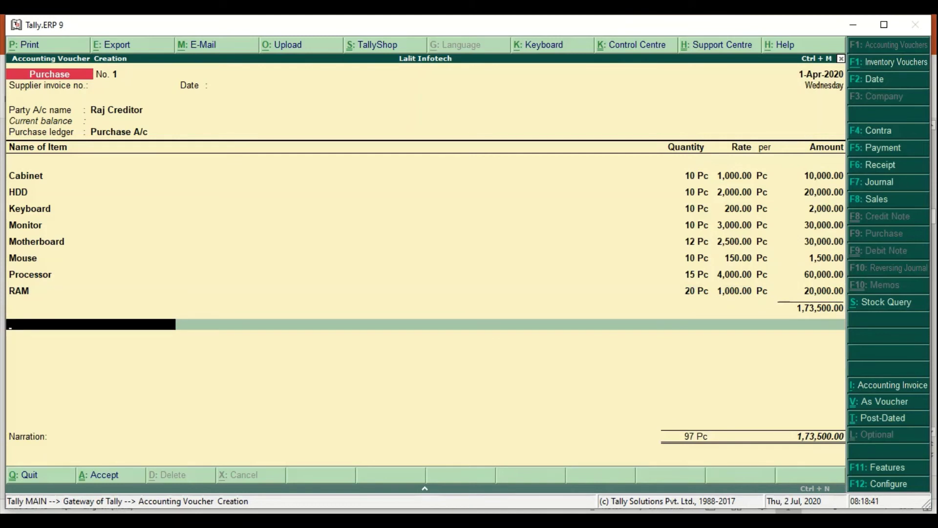
pyautogui.press('Return')
pyautogui.press('Return')
pyautogui.press('Return')
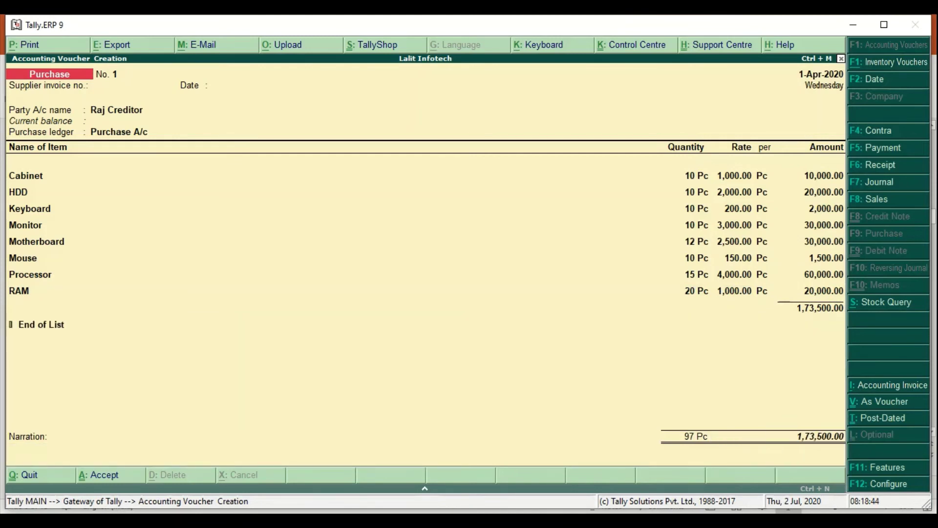
pyautogui.hotkey('alt', 'F7')
pyautogui.press('Escape')
pyautogui.press('Return')
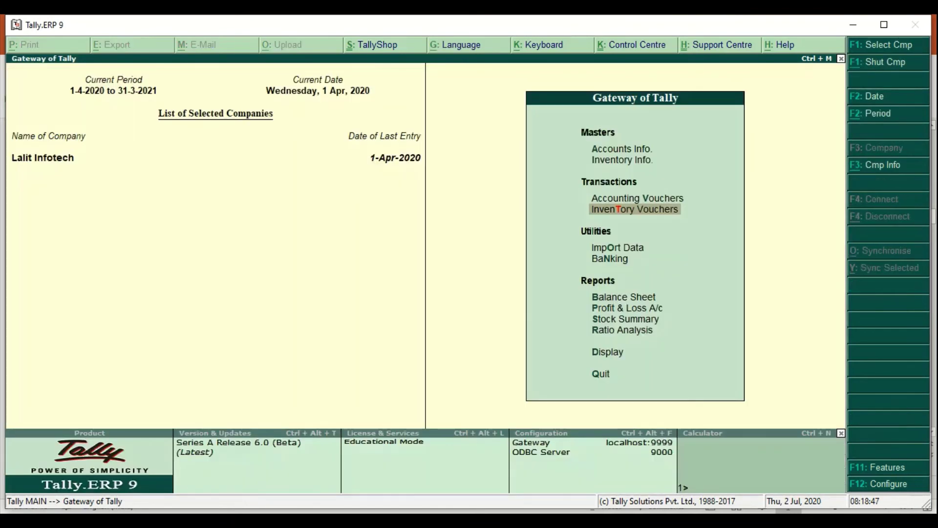
# Step: Review the Stock Summary in detailed form to check the quantity, rate and value of each purchased component
pyautogui.press('Down')
pyautogui.press('Down')
pyautogui.press('Down')
pyautogui.press('Down')
pyautogui.press('Down')
pyautogui.press('Down')
pyautogui.press('Down')
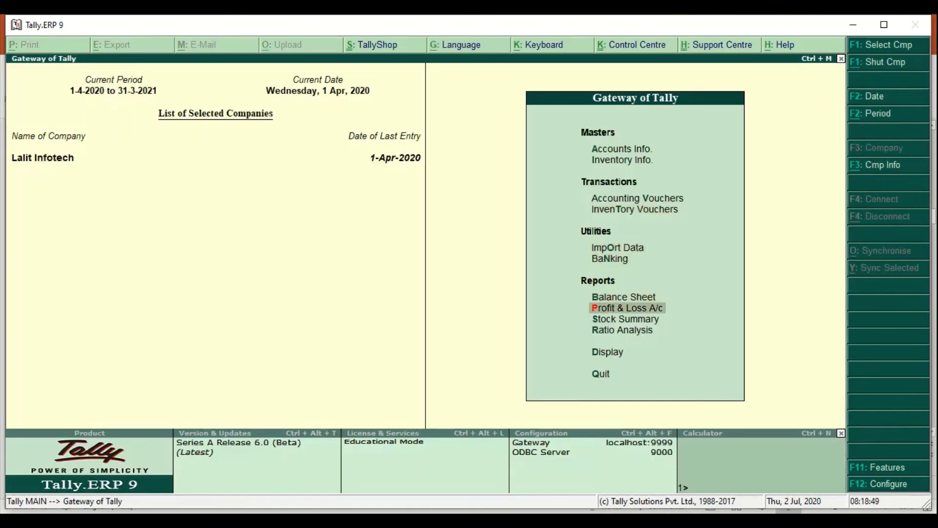
pyautogui.press('Return')
pyautogui.press('Escape')
pyautogui.press('Up')
pyautogui.press('Up')
pyautogui.press('Return')
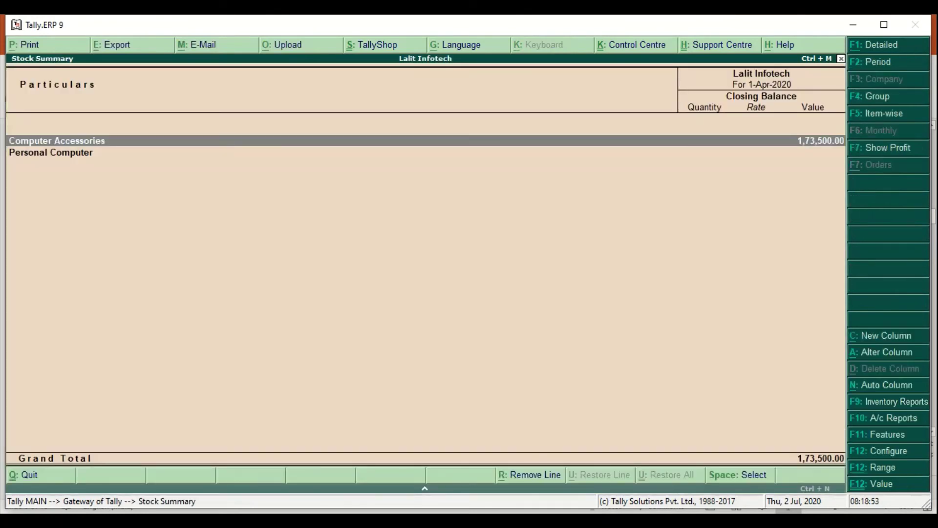
pyautogui.hotkey('alt', 'F1')
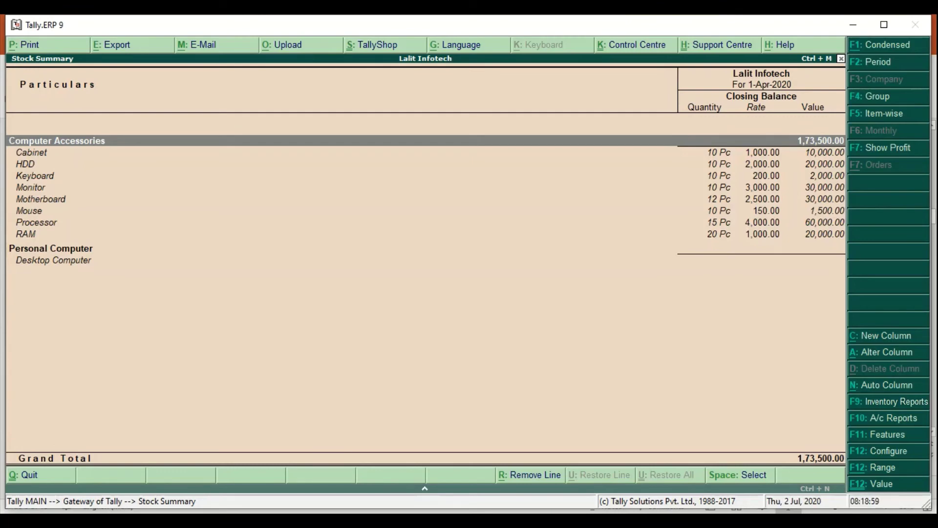
pyautogui.press('Escape')
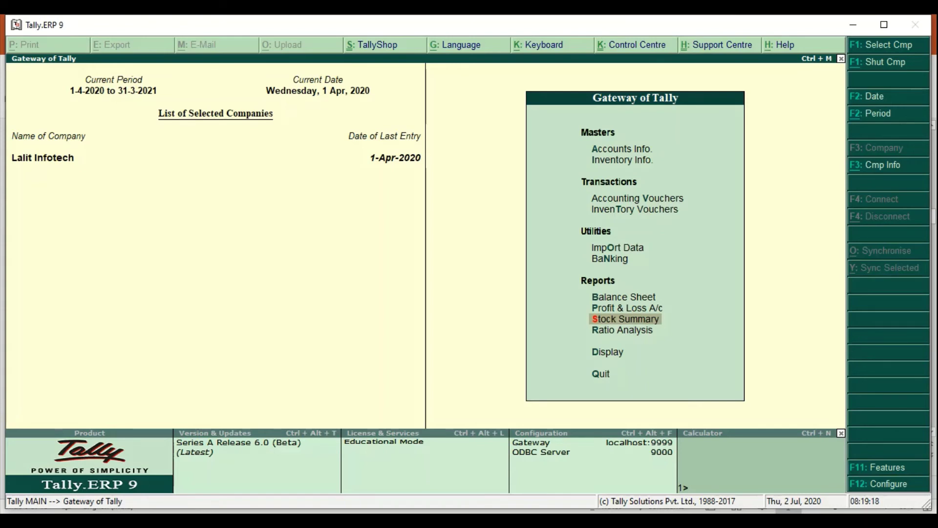
# Step: Start a new voucher type named Manufacturing Journal, based on the Stock Journal type
pyautogui.press('Up')
pyautogui.press('Up')
pyautogui.press('Up')
pyautogui.press('Up')
pyautogui.press('Up')
pyautogui.press('Up')
pyautogui.press('Up')
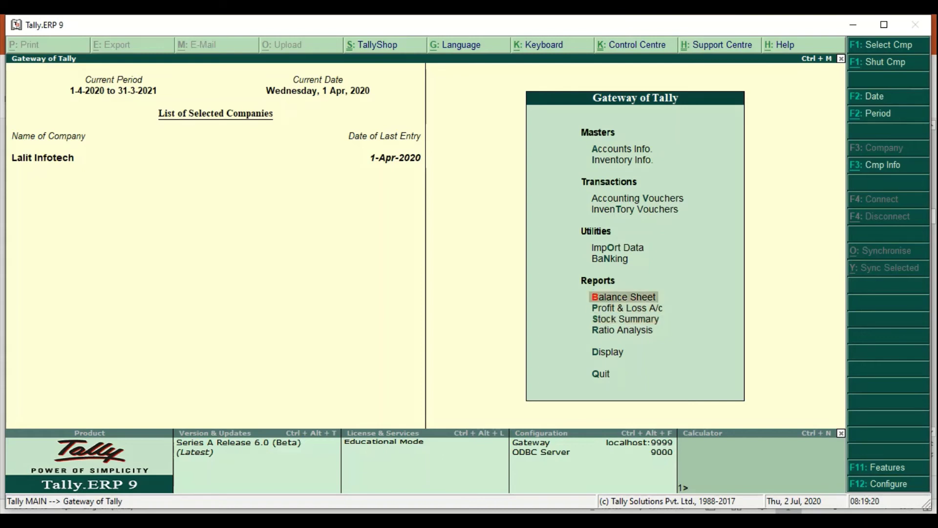
pyautogui.press('Up')
pyautogui.press('Return')
pyautogui.press('Down')
pyautogui.press('Return')
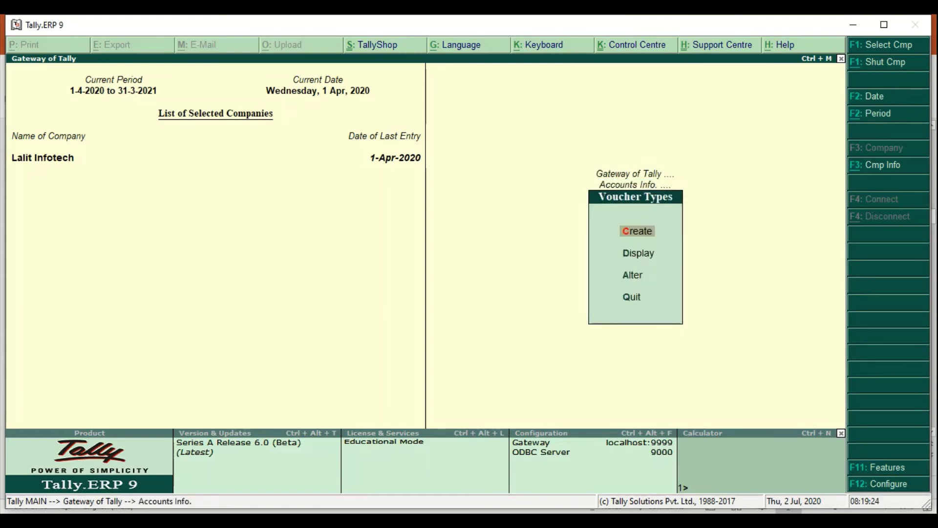
pyautogui.press('Return')
pyautogui.write('Manufacturi')
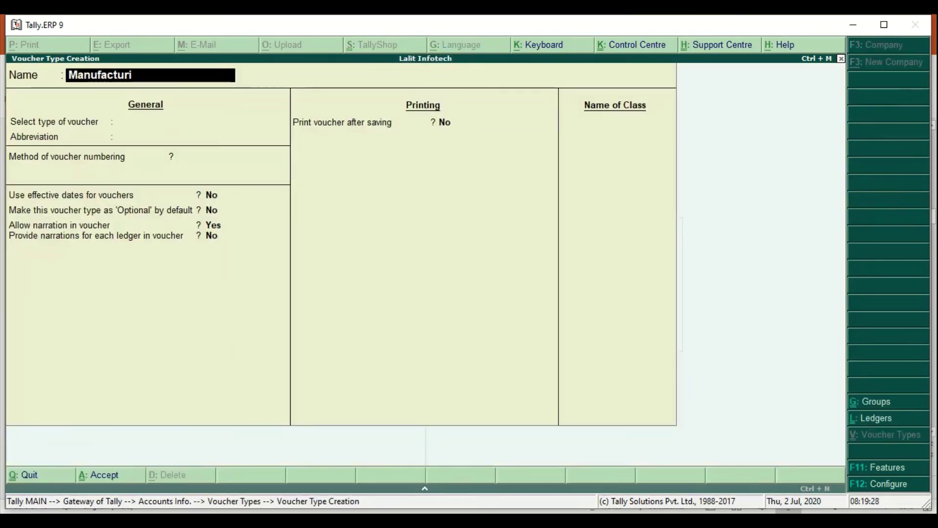
pyautogui.write('ng Journal')
pyautogui.press('Return')
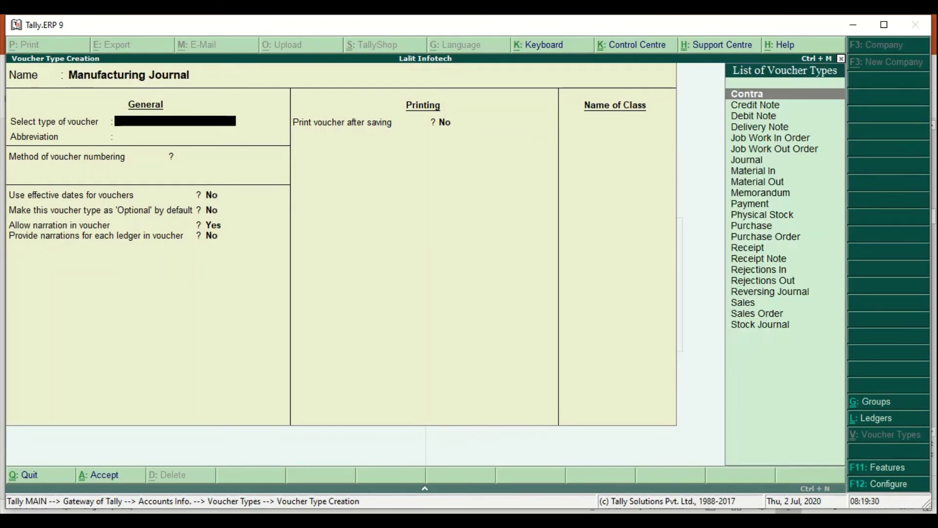
pyautogui.write('Sto')
pyautogui.press('Return')
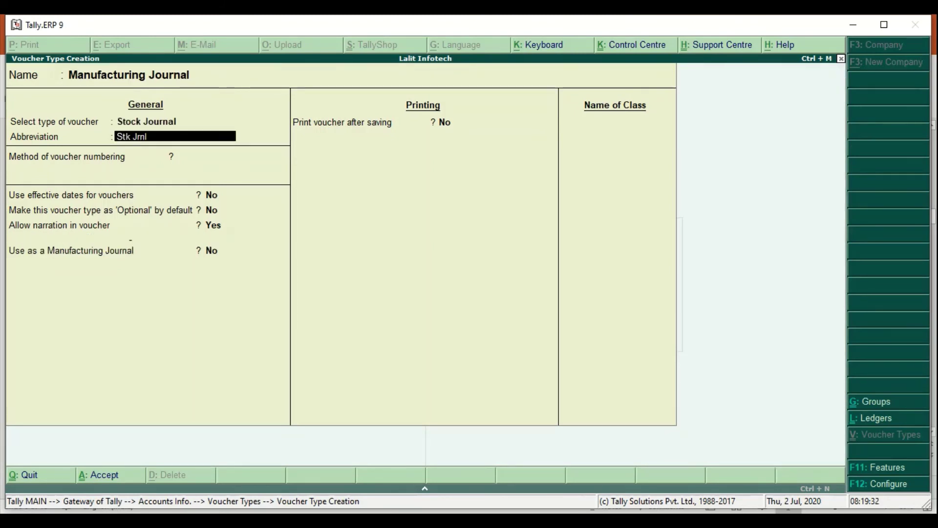
# Step: Enable the voucher type's use as a Manufacturing Journal, keep its other defaults, save it and return to the Gateway of Tally
pyautogui.press('Return')
pyautogui.press('Return')
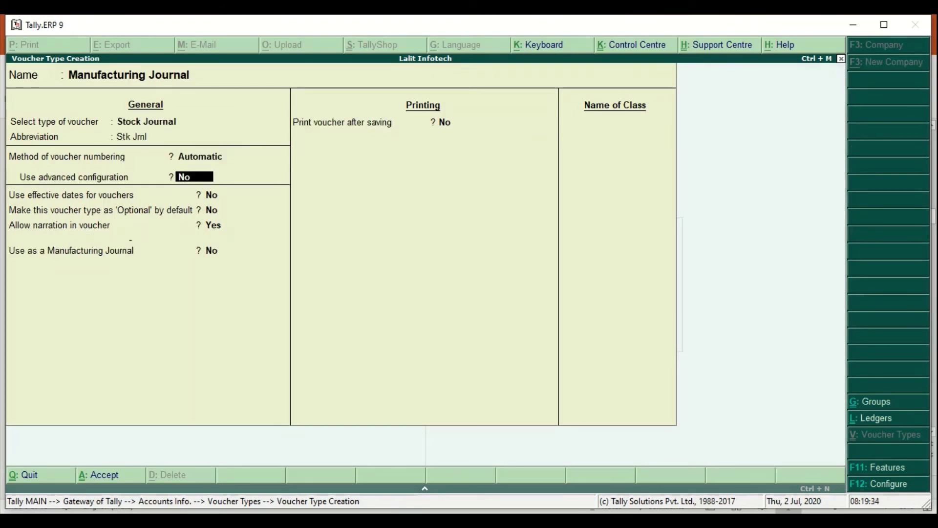
pyautogui.press('Return')
pyautogui.press('Return')
pyautogui.press('Return')
pyautogui.press('Return')
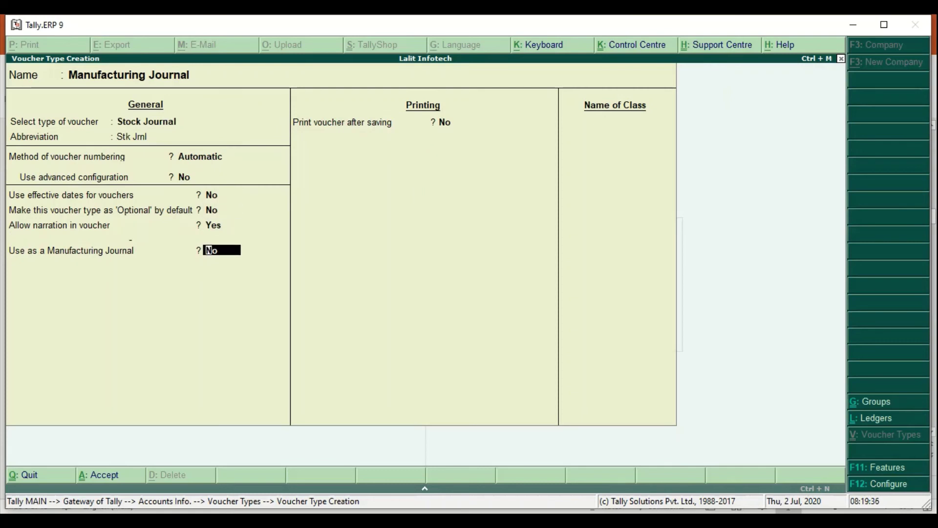
pyautogui.write('y')
pyautogui.press('Return')
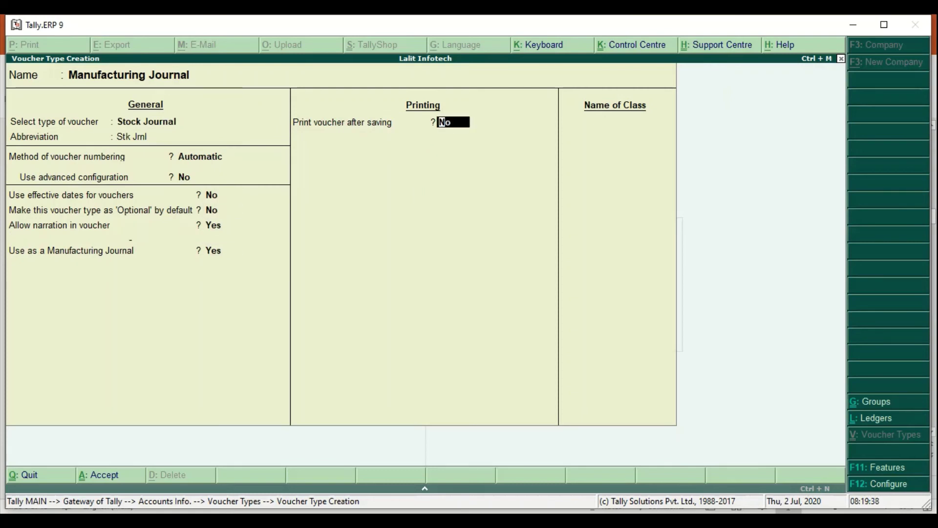
pyautogui.press('Return')
pyautogui.press('Return')
pyautogui.press('Escape')
pyautogui.press('Return')
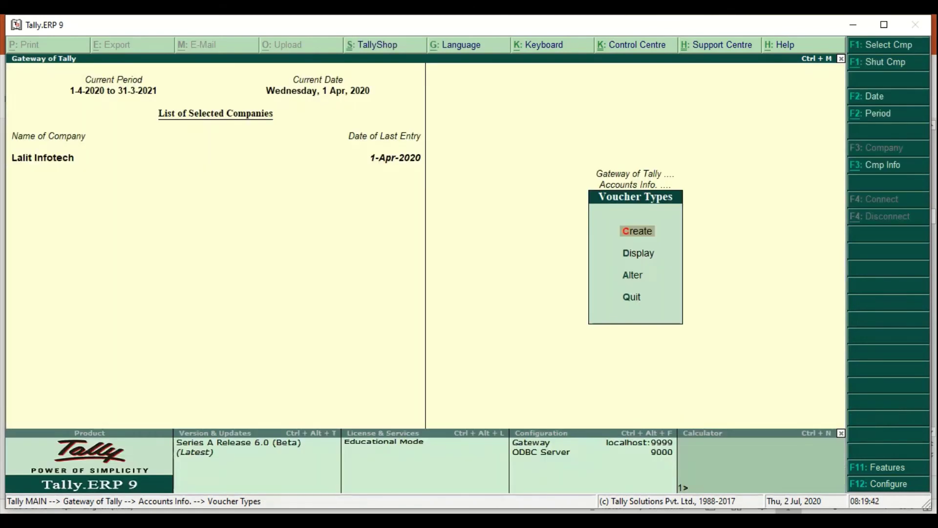
pyautogui.press('Escape')
pyautogui.press('Escape')
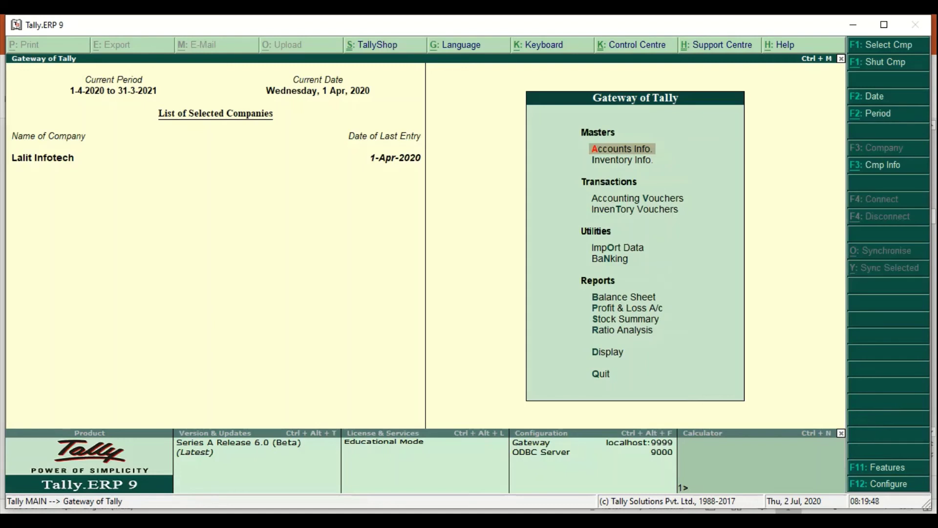
# Step: Open inventory voucher entry and switch the voucher type to Manufacturing Journal
pyautogui.press('Down')
pyautogui.press('Down')
pyautogui.press('Down')
pyautogui.press('Return')
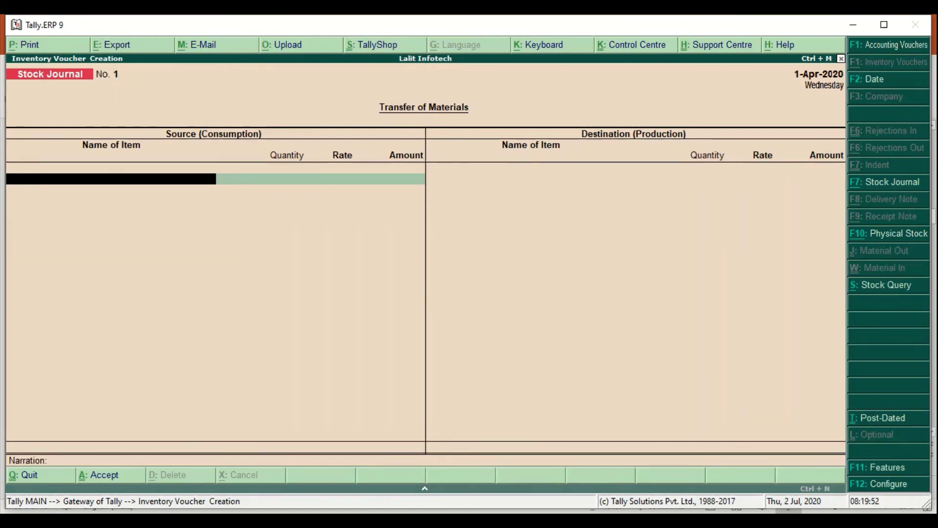
pyautogui.press('F7')
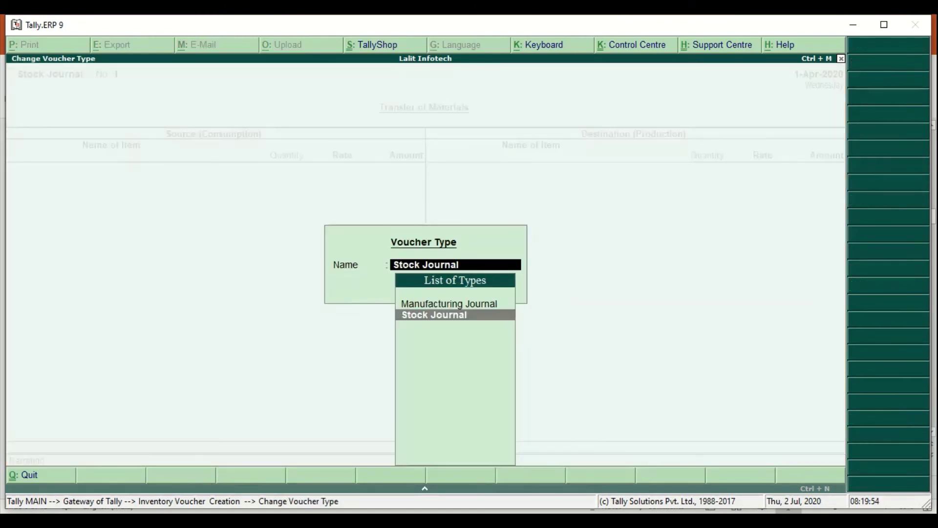
pyautogui.press('Up')
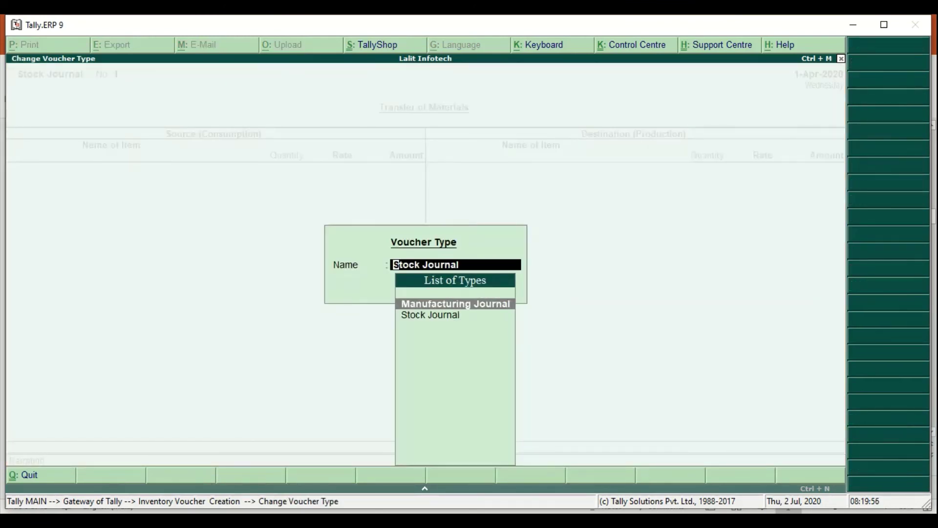
pyautogui.press('Return')
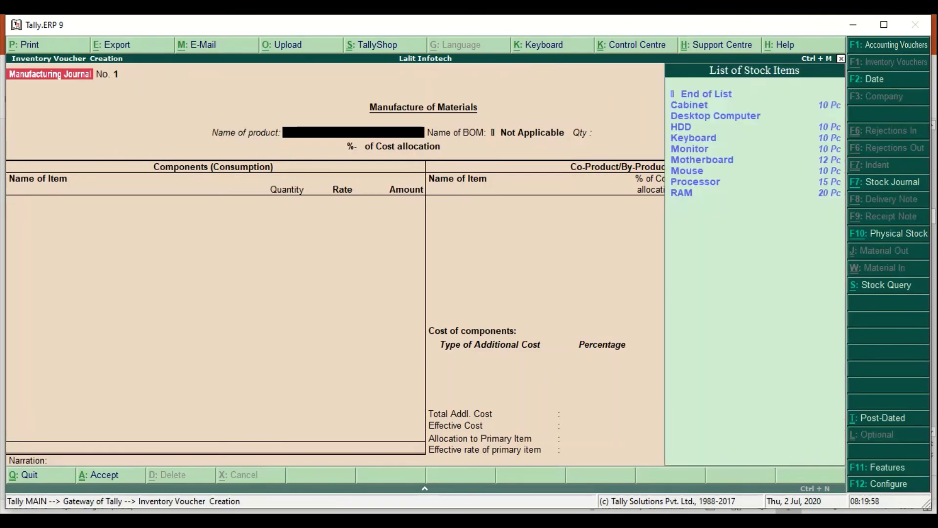
# Step: Set the manufactured product to Desktop Computer using the Computer BOM, with a quantity of 5 Pc
pyautogui.press('Down')
pyautogui.press('Down')
pyautogui.press('Return')
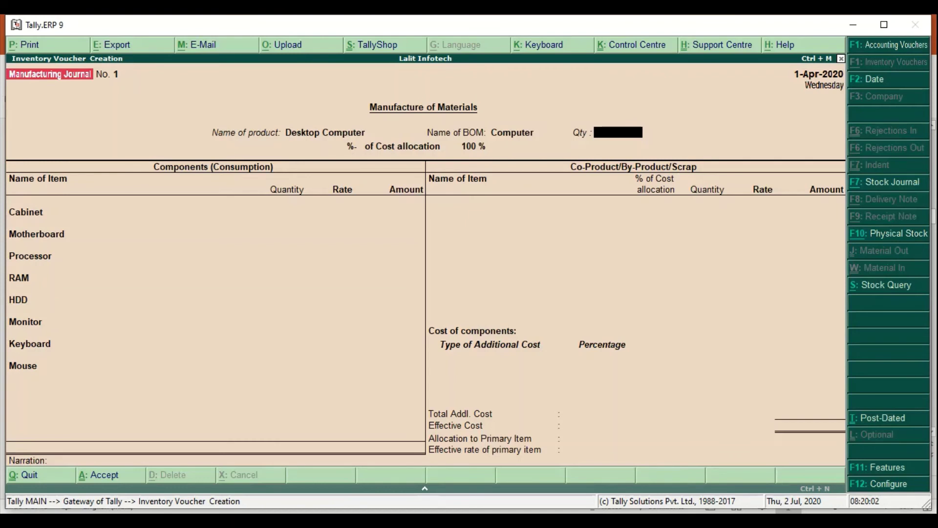
pyautogui.write('5')
pyautogui.press('Return')
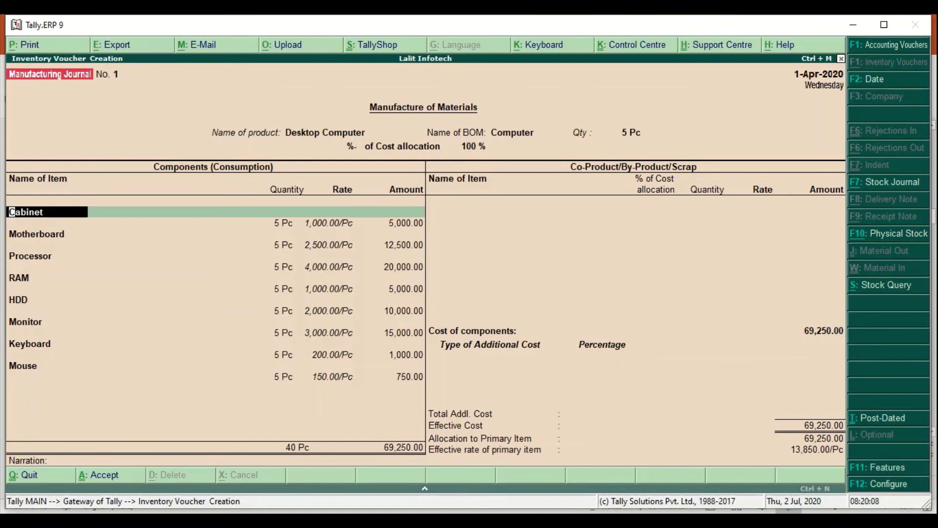
# Step: Accept the BOM quantities and rates for all components from Cabinet to Mouse, and leave the co-product list empty
pyautogui.click(270, 223)
pyautogui.press('Return')
pyautogui.press('Return')
pyautogui.press('Return')
pyautogui.press('Return')
pyautogui.press('Return')
pyautogui.press('Return')
pyautogui.press('Return')
pyautogui.press('Return')
pyautogui.press('Return')
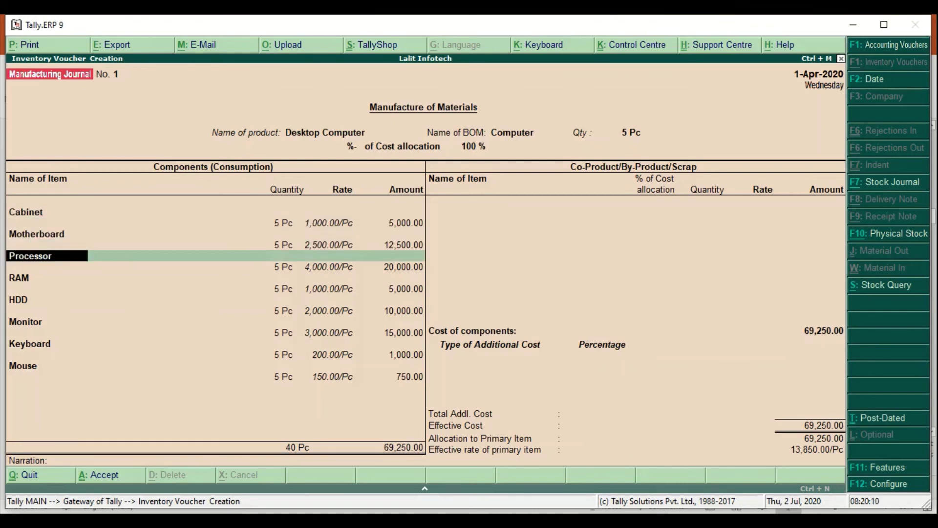
pyautogui.press('Return')
pyautogui.press('Return')
pyautogui.press('Return')
pyautogui.press('Return')
pyautogui.press('Return')
pyautogui.press('Return')
pyautogui.press('Return')
pyautogui.press('Return')
pyautogui.press('Return')
pyautogui.press('Return')
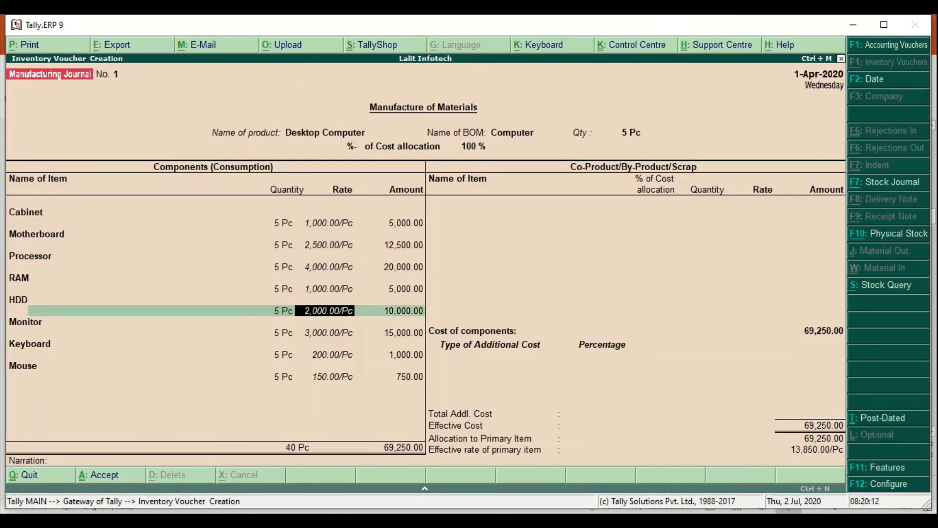
pyautogui.press('Return')
pyautogui.press('Return')
pyautogui.press('Return')
pyautogui.press('Return')
pyautogui.press('Return')
pyautogui.press('Return')
pyautogui.press('Return')
pyautogui.press('Return')
pyautogui.press('Return')
pyautogui.press('Return')
pyautogui.press('Return')
pyautogui.press('Return')
pyautogui.press('Return')
pyautogui.press('Return')
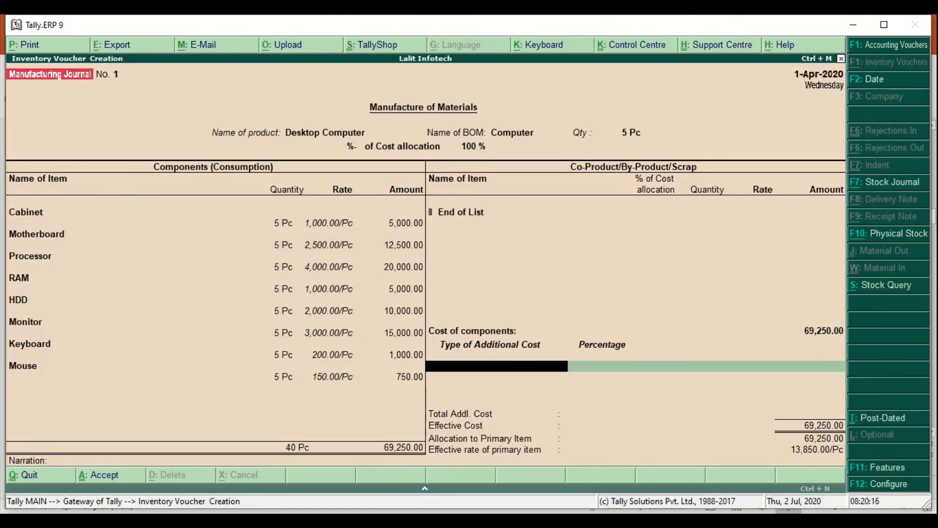
# Step: Save the manufacturing journal for the Desktop Computer without additional costs or narration
pyautogui.press('Return')
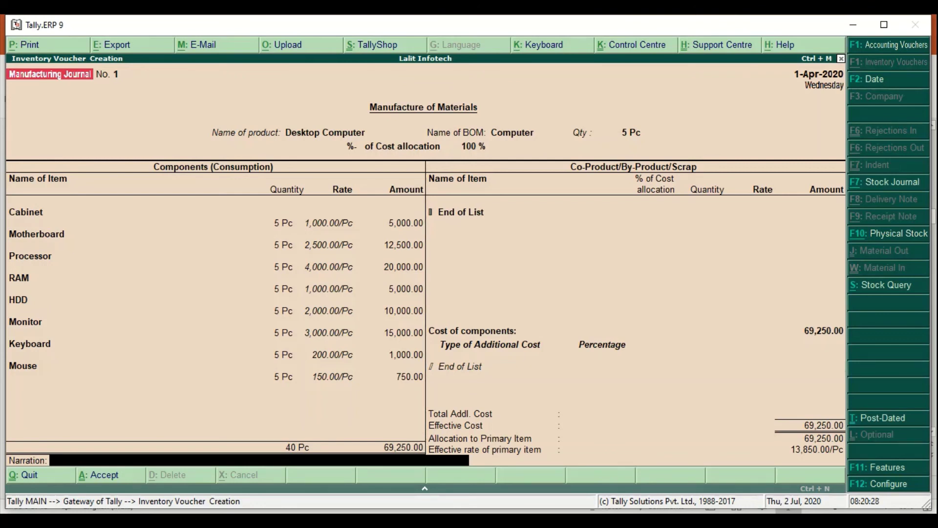
pyautogui.press('Return')
pyautogui.press('Return')
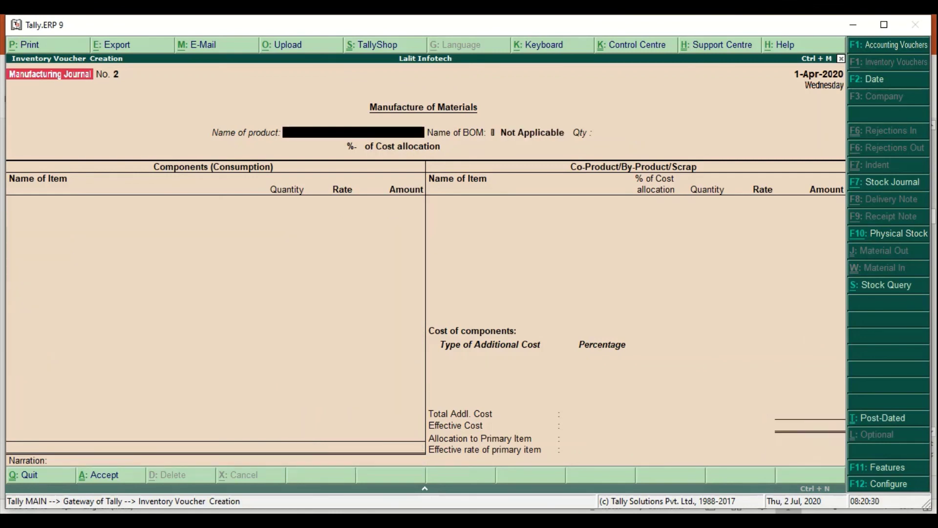
pyautogui.press('Escape')
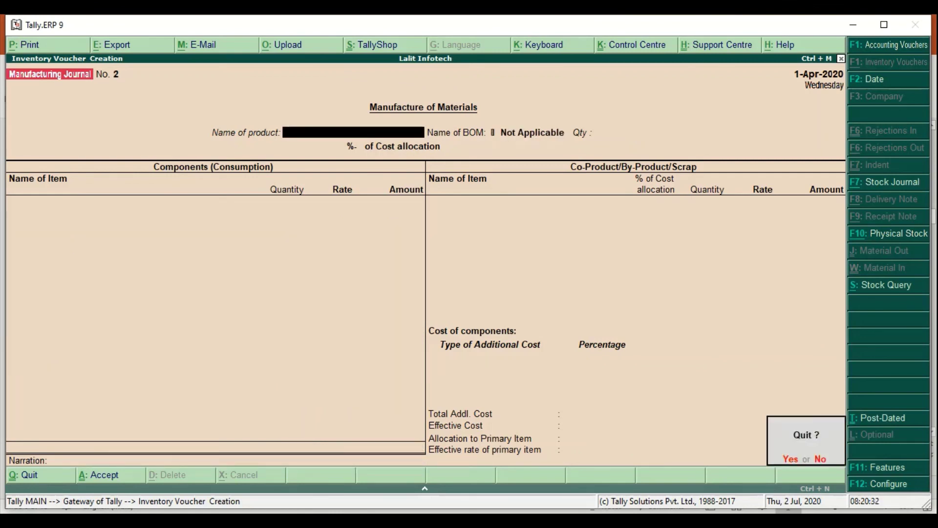
# Step: Leave voucher entry and review the detailed Stock Summary for item-wise quantities, rates and values
pyautogui.press('Return')
pyautogui.press('s')
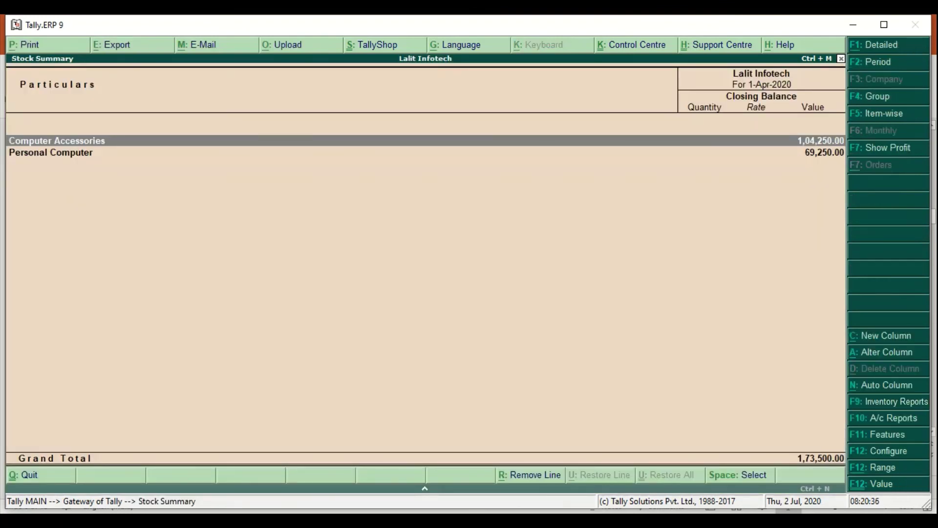
pyautogui.hotkey('alt', 'F1')
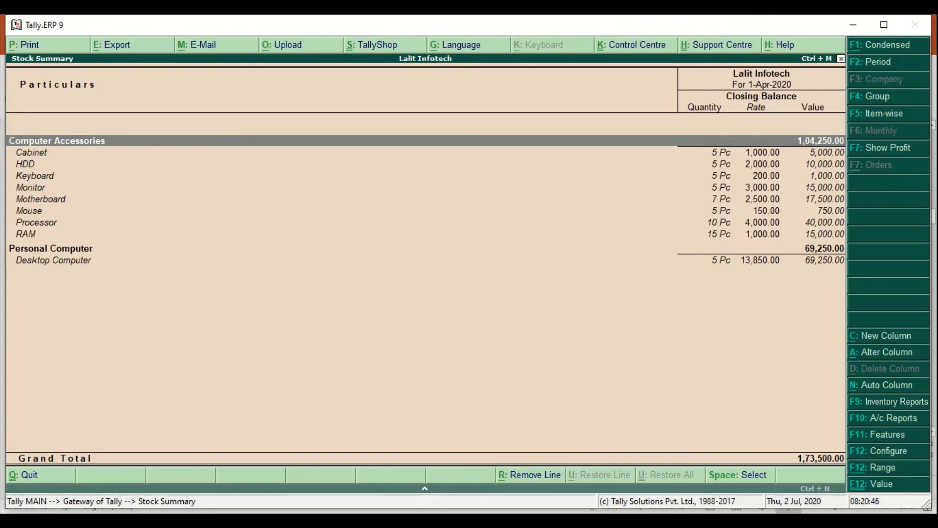
pyautogui.press('Escape')
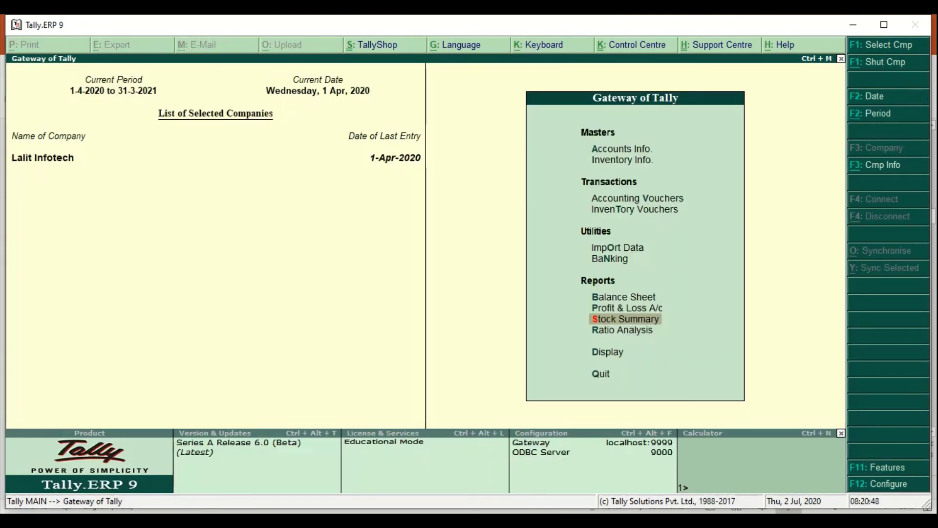
# Step: Open voucher entry and start a new Sales voucher
pyautogui.press('Up')
pyautogui.press('Up')
pyautogui.press('Up')
pyautogui.press('Up')
pyautogui.press('Up')
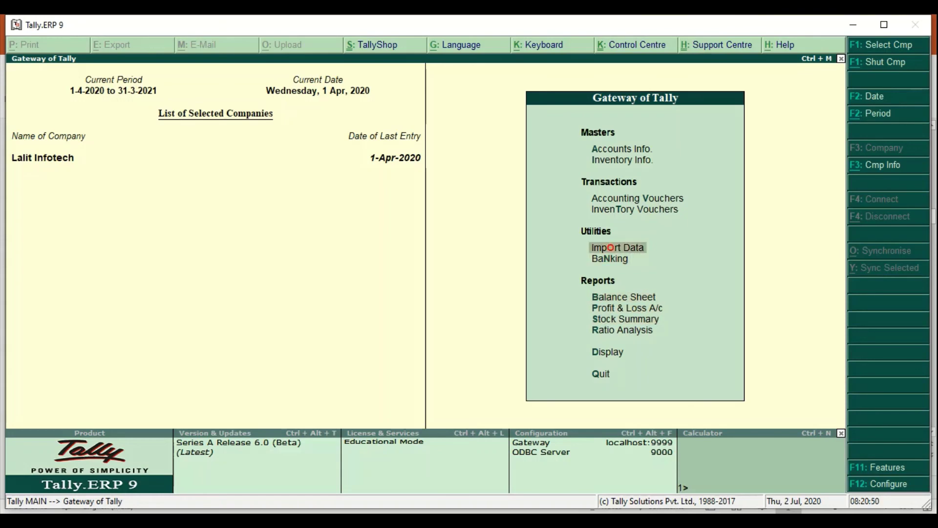
pyautogui.press('Return')
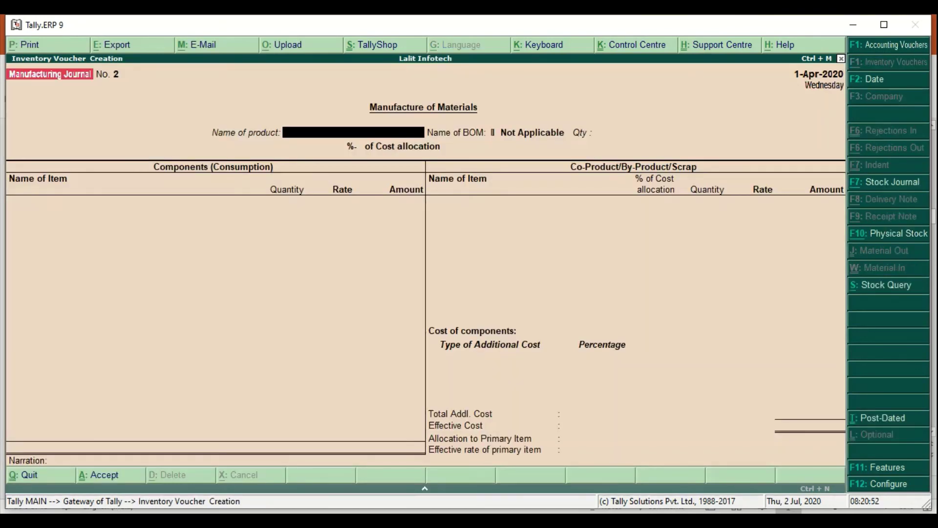
pyautogui.press('F8')
pyautogui.press('Return')
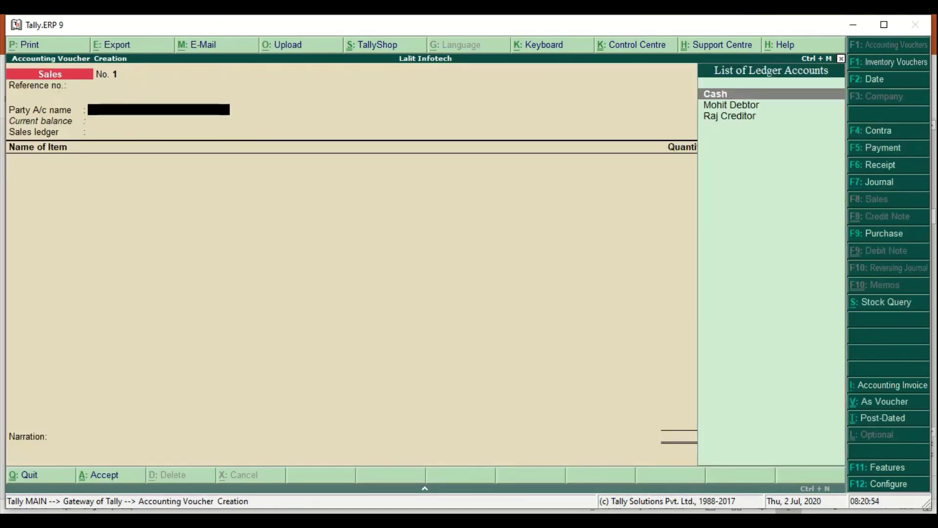
# Step: Select the debtor's ledger as the party and Sales A/c as the sales ledger, leaving the despatch and order details blank
pyautogui.press('Down')
pyautogui.press('Return')
pyautogui.press('Return')
pyautogui.press('Return')
pyautogui.press('Return')
pyautogui.press('Return')
pyautogui.press('Return')
pyautogui.press('Return')
pyautogui.press('Return')
pyautogui.press('Return')
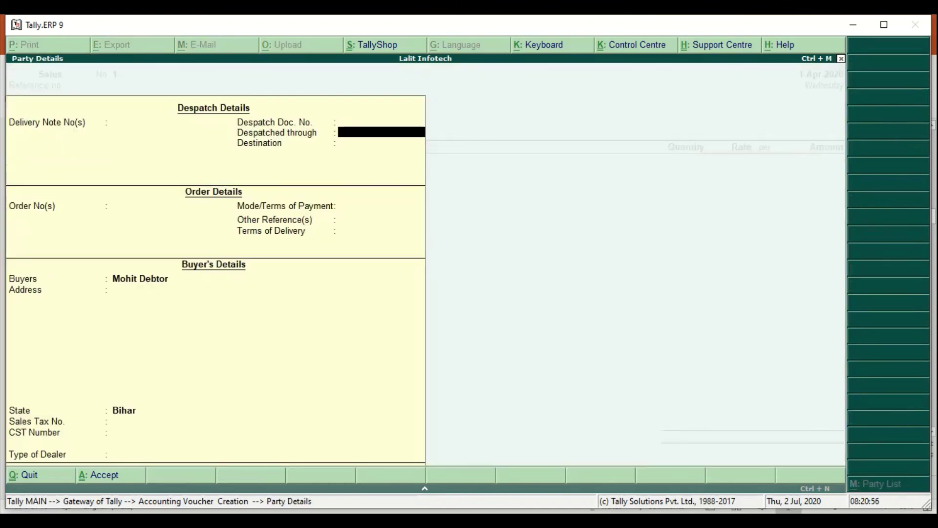
pyautogui.press('Return')
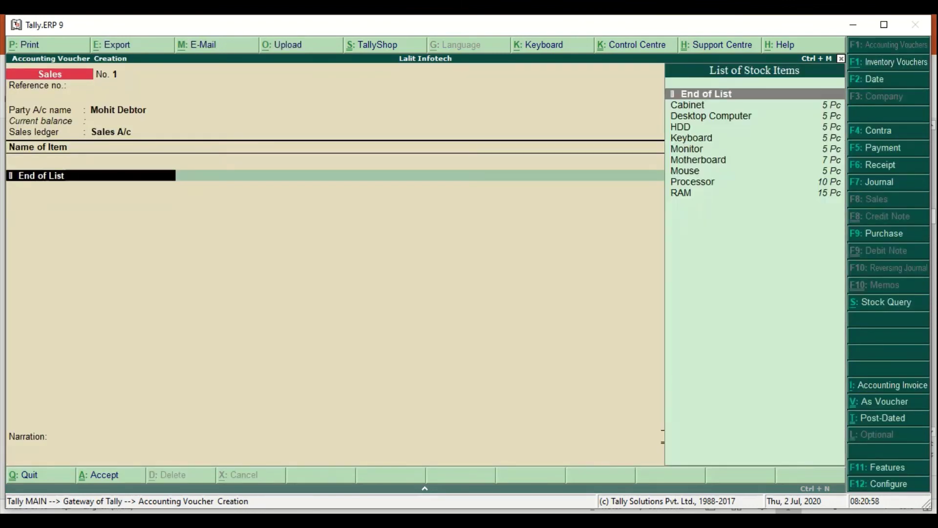
# Step: Add 5 Pc of Desktop Computer to the sales voucher at a rate of 15000
pyautogui.press('Down')
pyautogui.press('Down')
pyautogui.press('Return')
pyautogui.write('5')
pyautogui.press('Return')
pyautogui.write('15000')
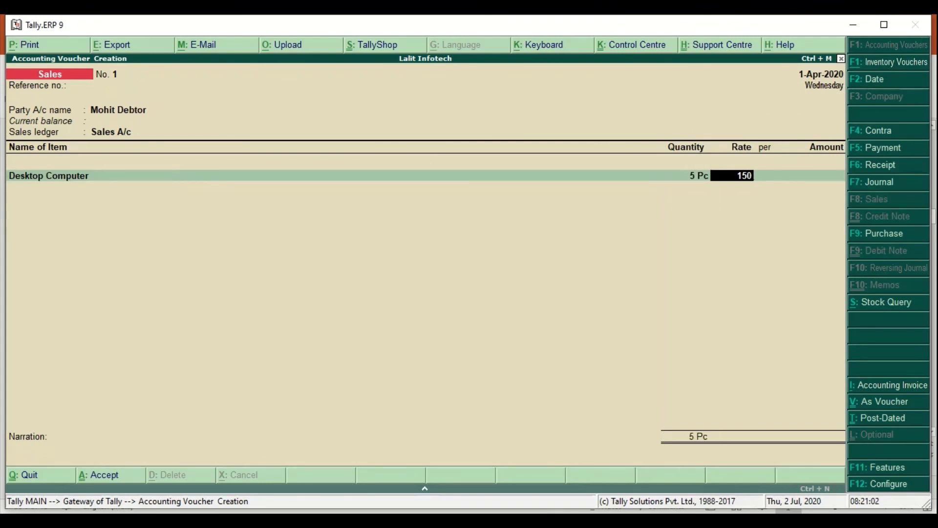
pyautogui.press('Return')
# Step: End the item list and save the sales voucher without a narration
pyautogui.press('Return')
pyautogui.press('Return')
pyautogui.press('Return')
pyautogui.press('Return')
pyautogui.press('Return')
pyautogui.press('Return')
# Step: Open a new Stock Journal voucher
pyautogui.hotkey('alt', 'F7')
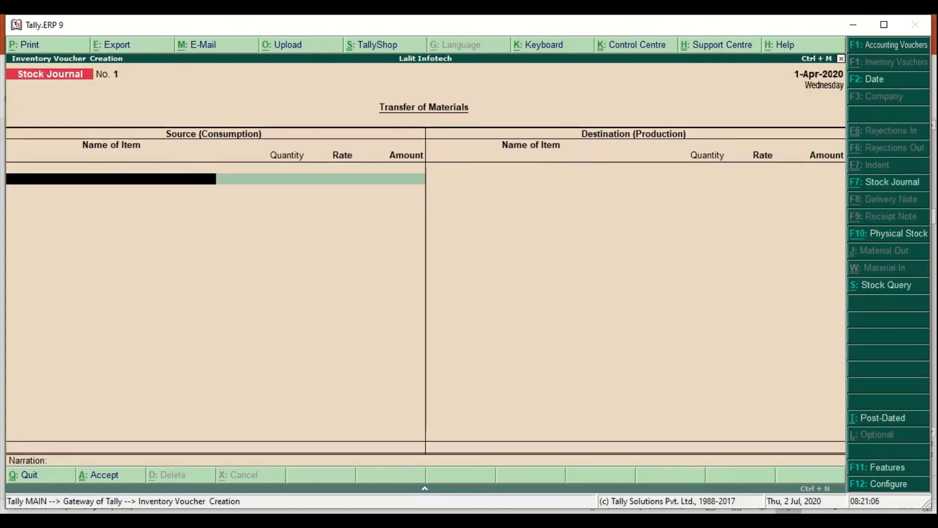